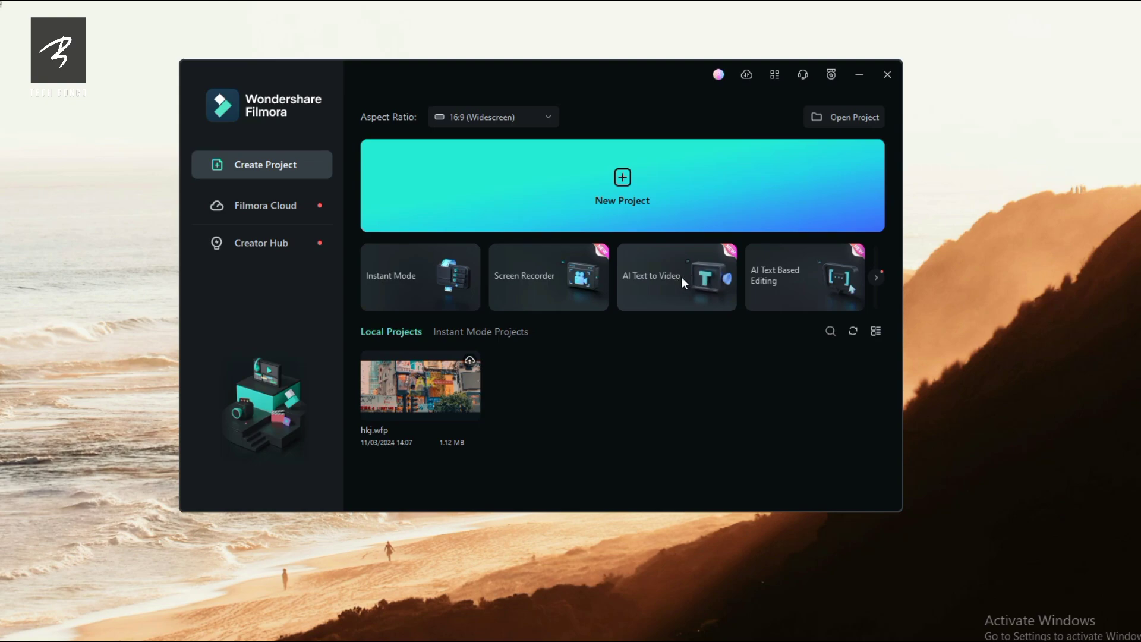
# - Start an AI Text to Video project and set the AI text generator's text type to Other
pyautogui.click(681, 277)
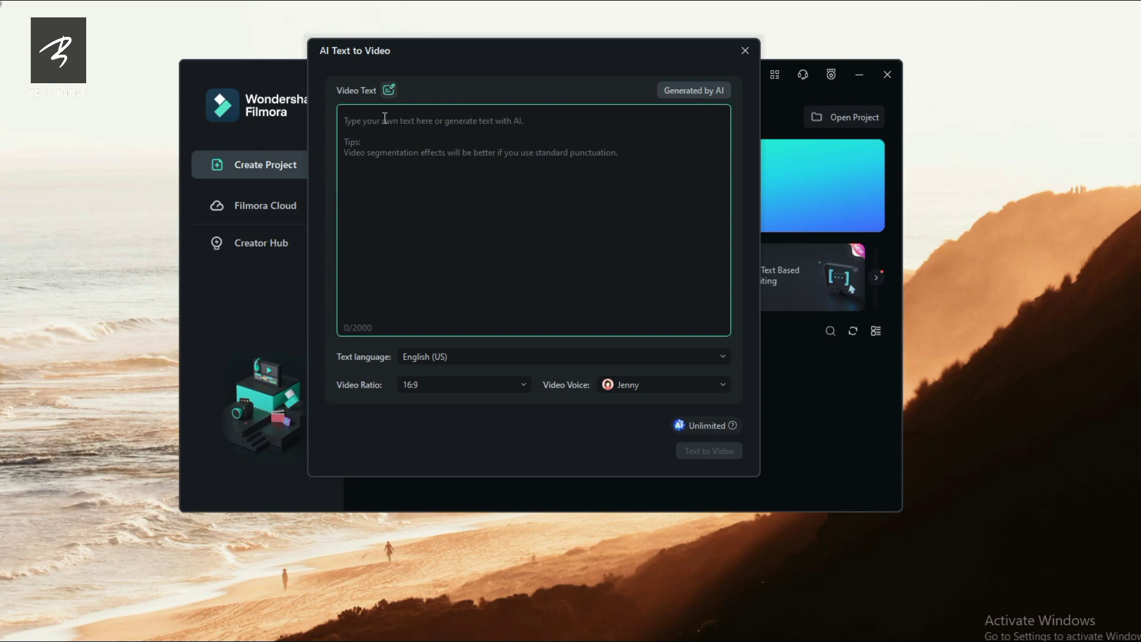
pyautogui.click(712, 93)
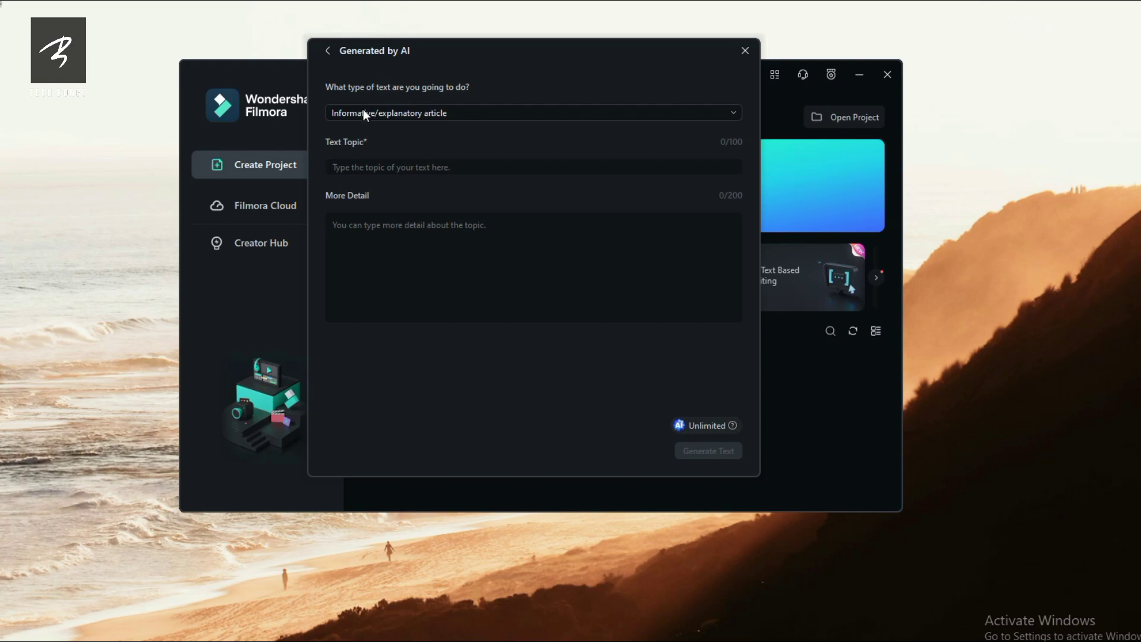
pyautogui.click(454, 113)
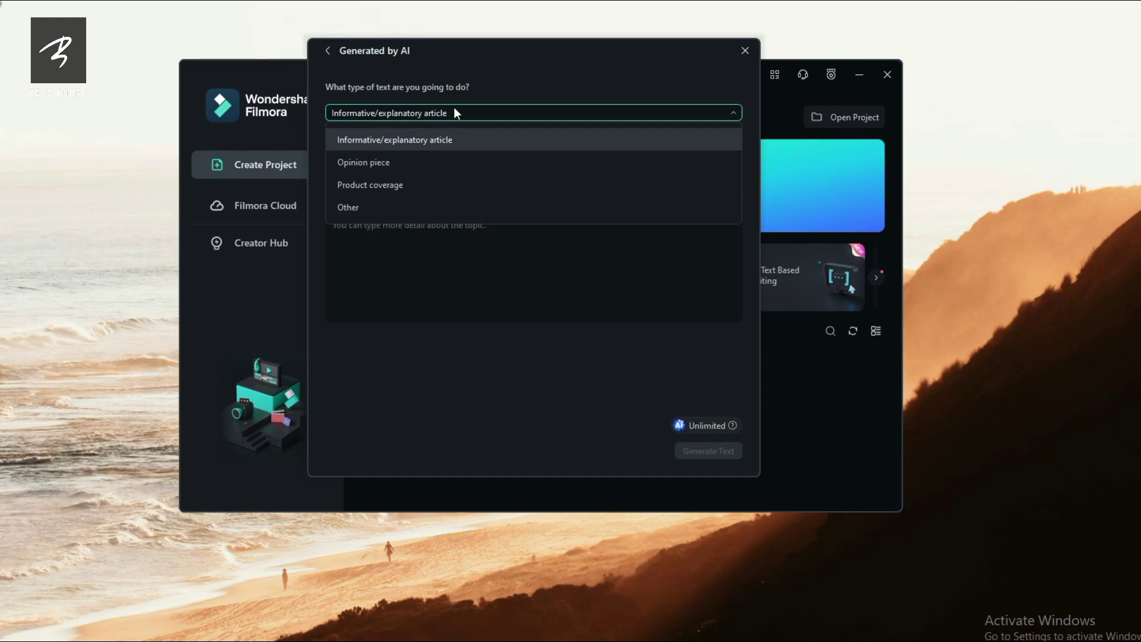
pyautogui.click(363, 207)
# - Enter the text topic "some tips on business success" and generate the script with AI
pyautogui.click(369, 165)
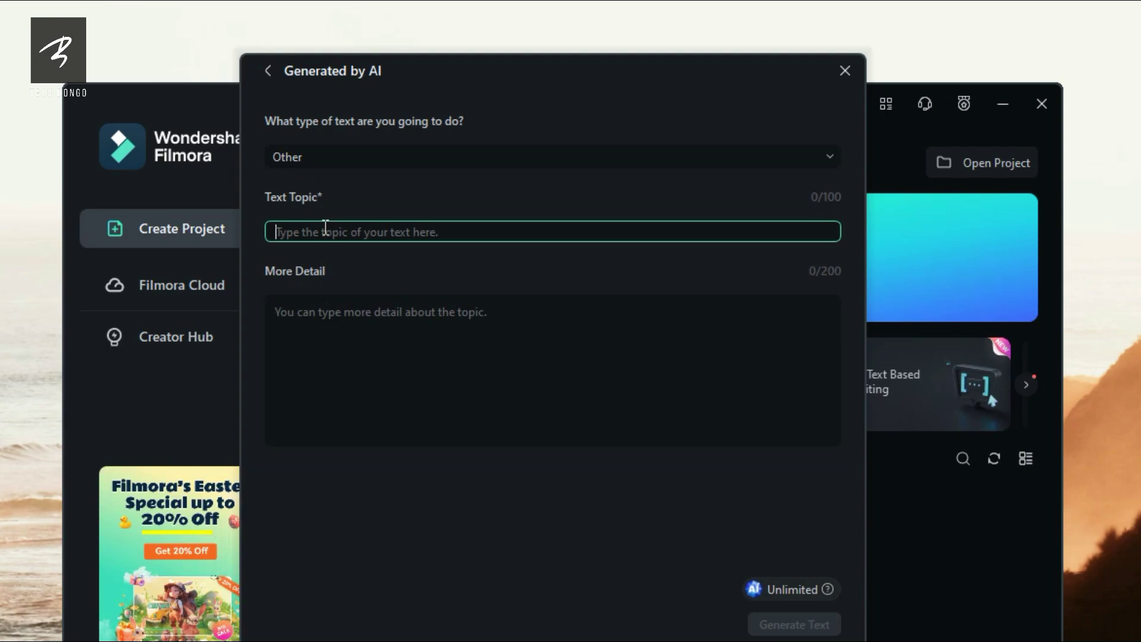
pyautogui.write('s')
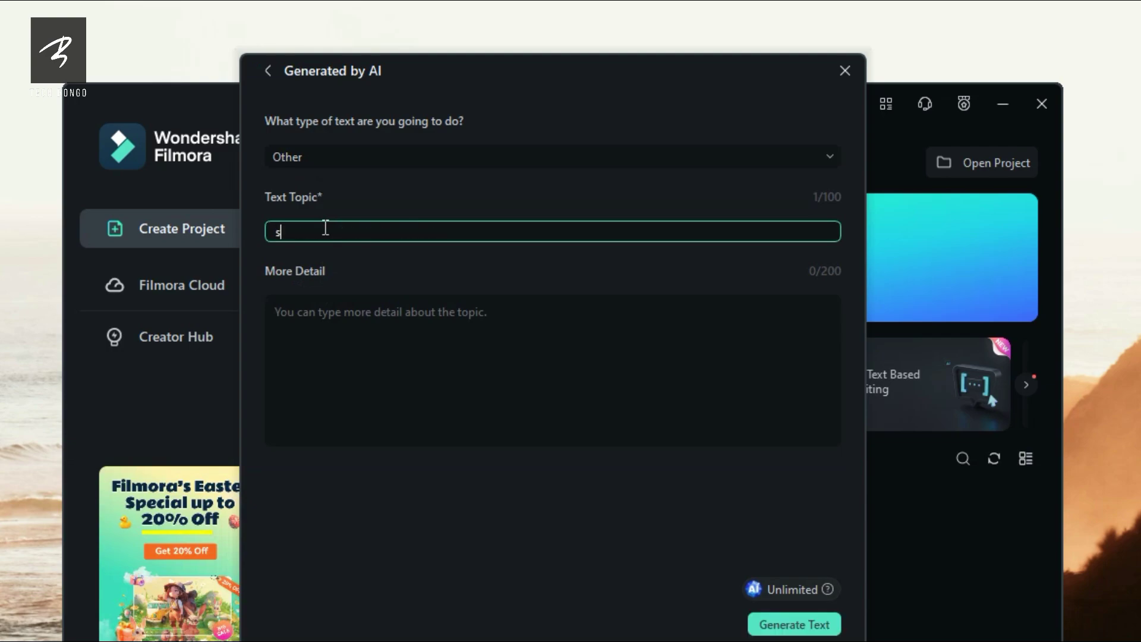
pyautogui.write('ome tips on business s')
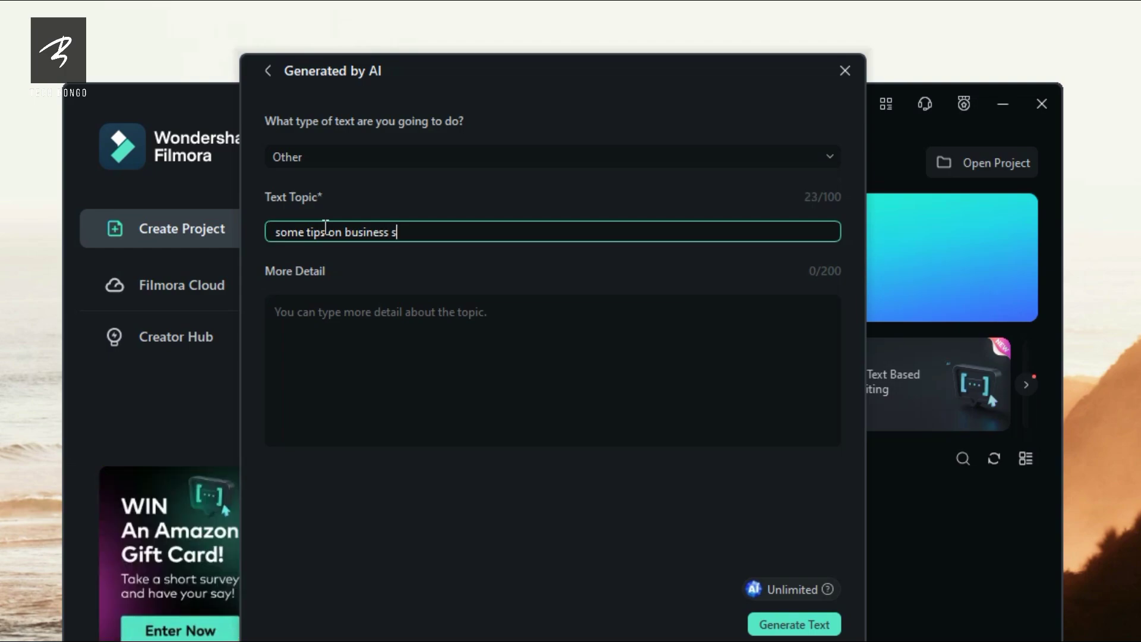
pyautogui.write('uc')
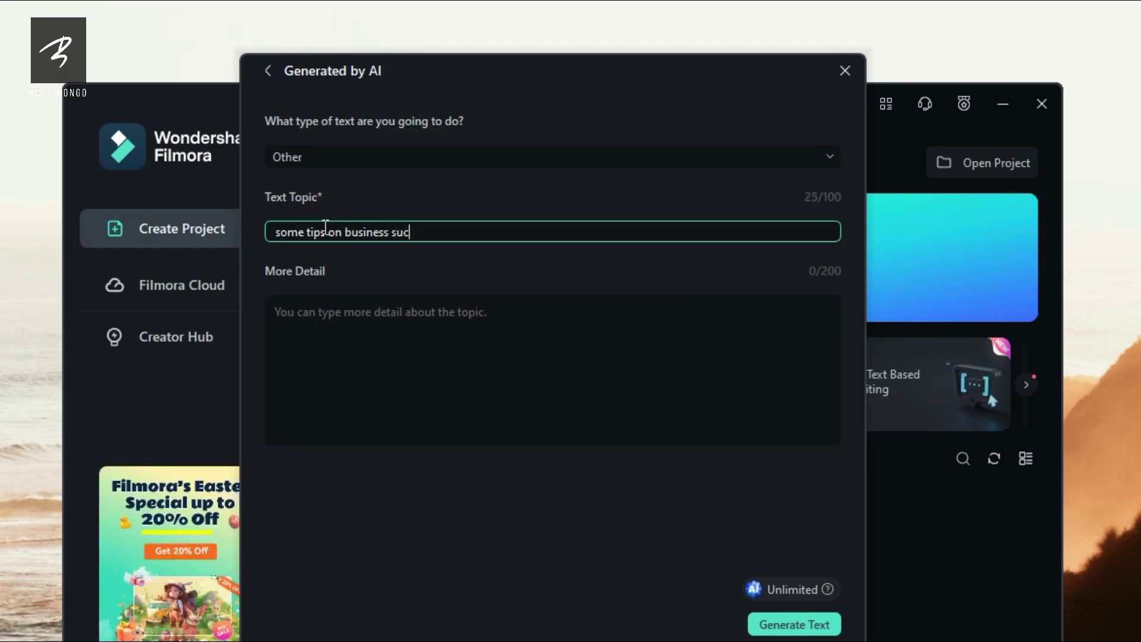
pyautogui.write('ce')
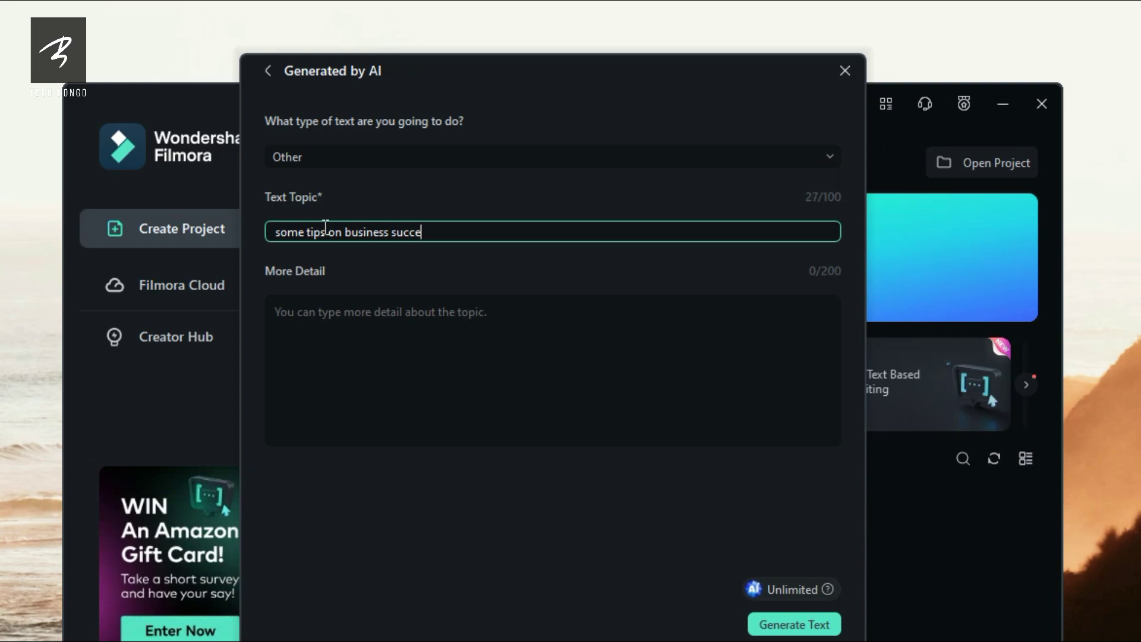
pyautogui.write('ss')
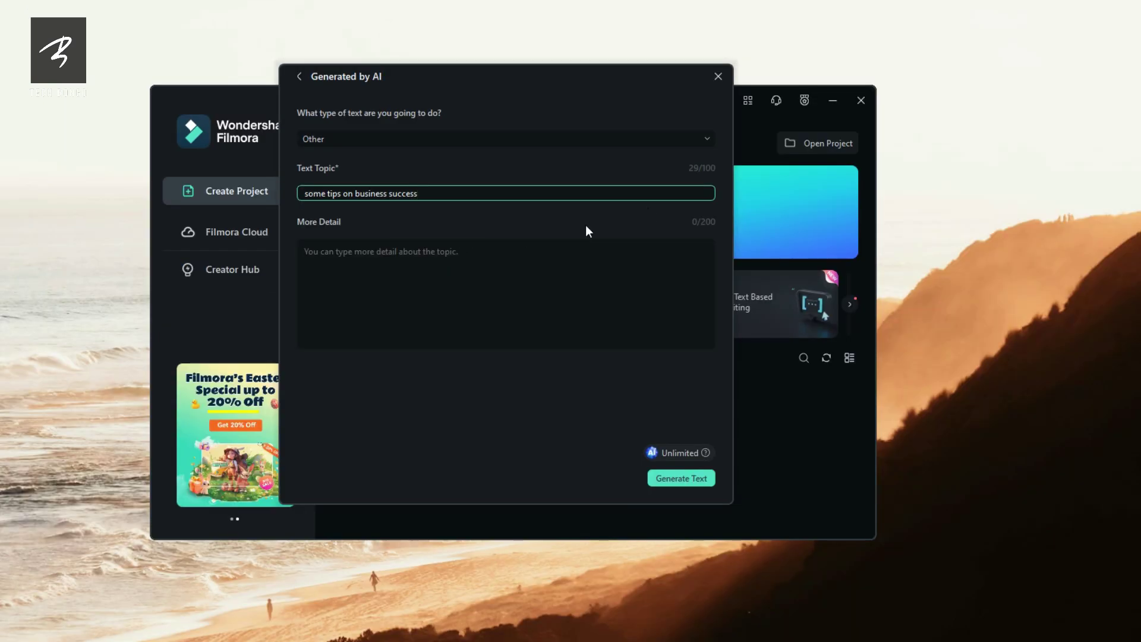
pyautogui.click(690, 481)
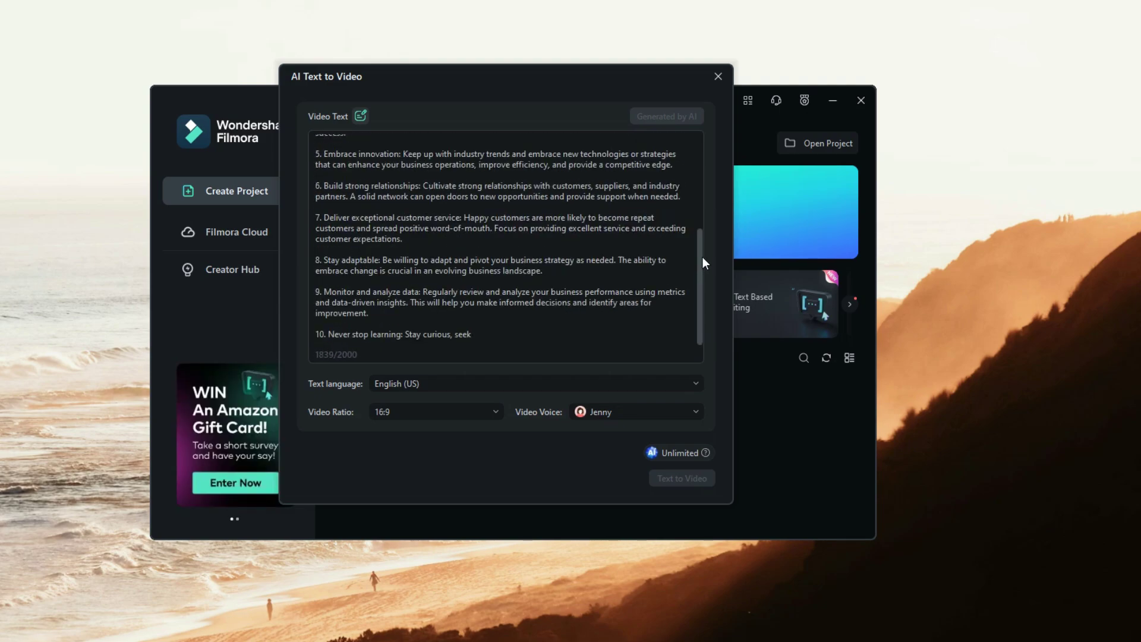
# - Review the generated script and delete tips 6 to 10 from it
pyautogui.moveTo(700, 159)
pyautogui.mouseDown()
pyautogui.moveTo(700, 301)
pyautogui.moveTo(701, 137)
pyautogui.mouseUp()
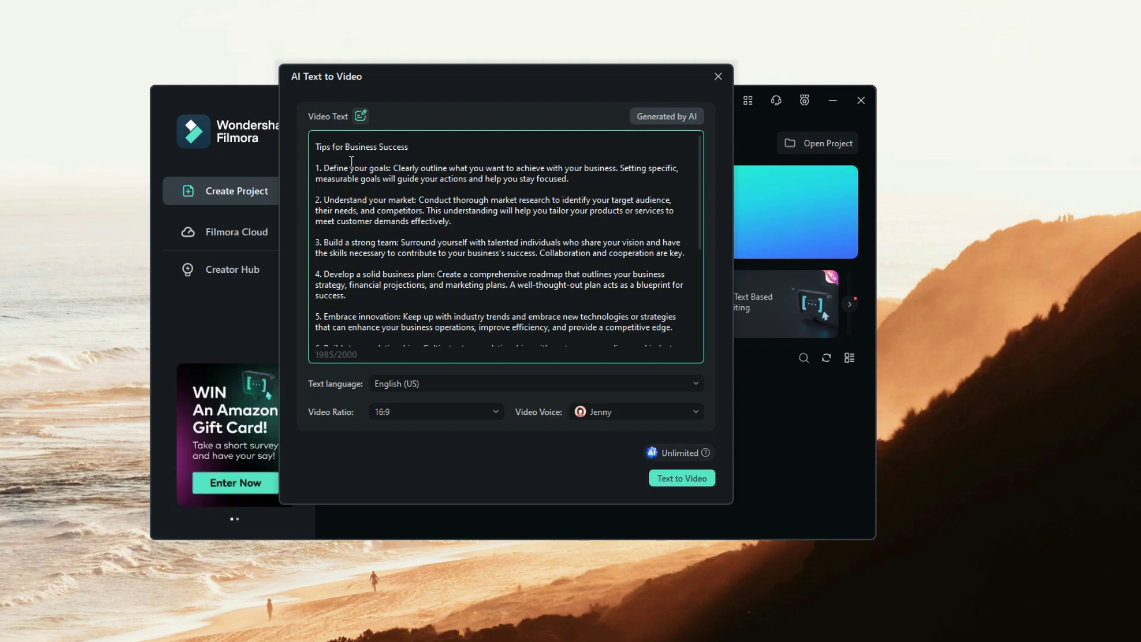
pyautogui.moveTo(704, 176); pyautogui.dragTo(703, 301)
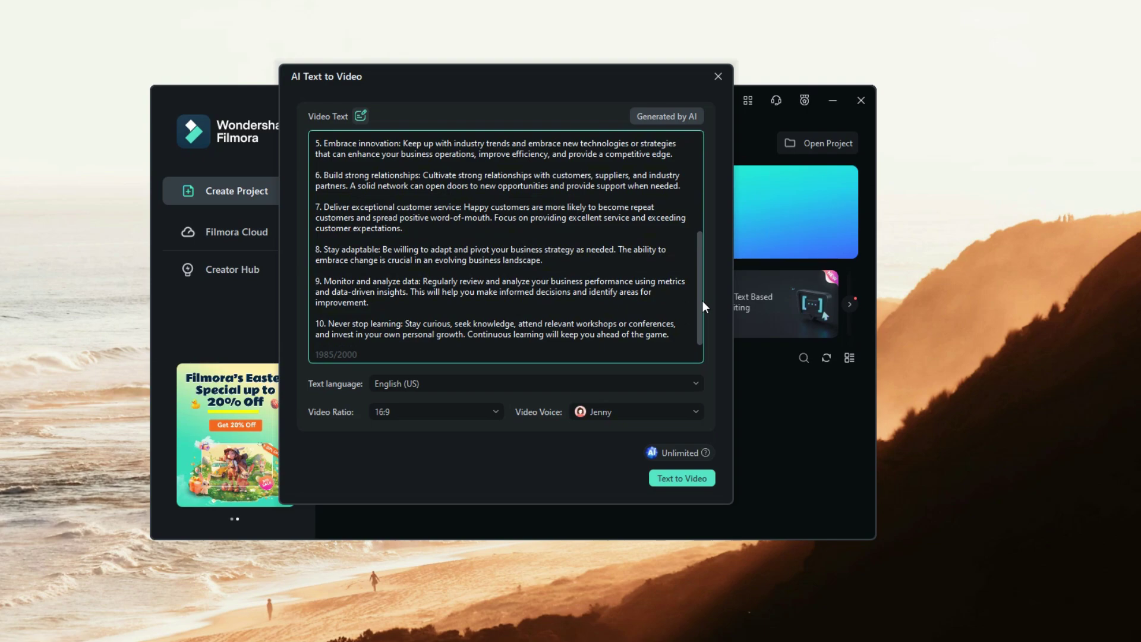
pyautogui.moveTo(671, 336); pyautogui.dragTo(306, 220)
pyautogui.press('BackSpace')
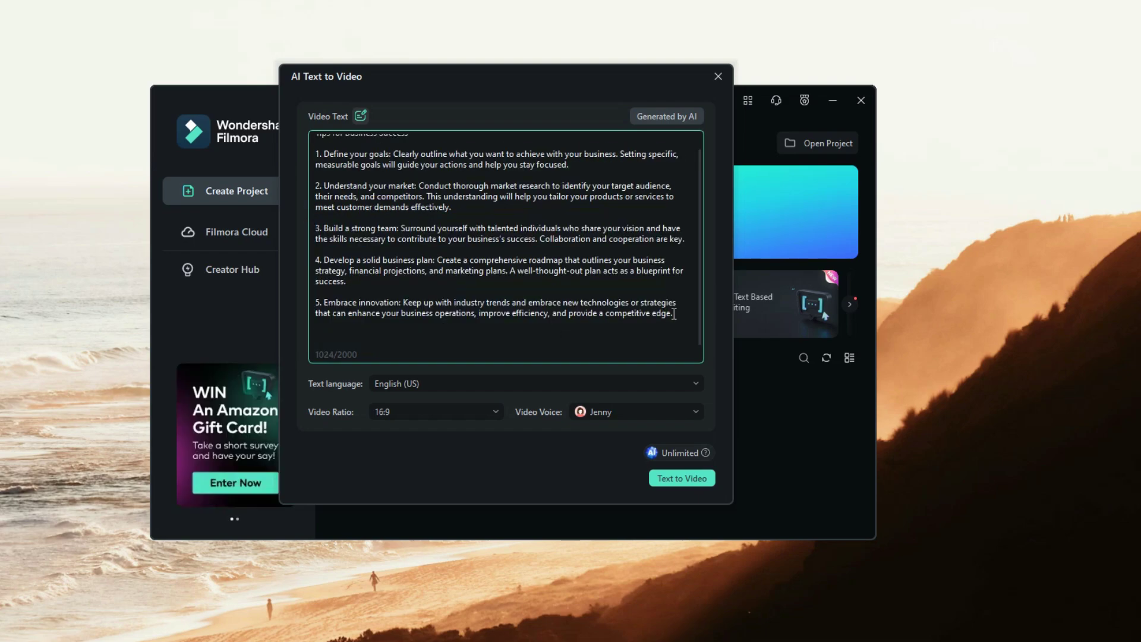
# - Look through the available text languages and video ratios, keeping English (US) and 16:9
pyautogui.click(403, 383)
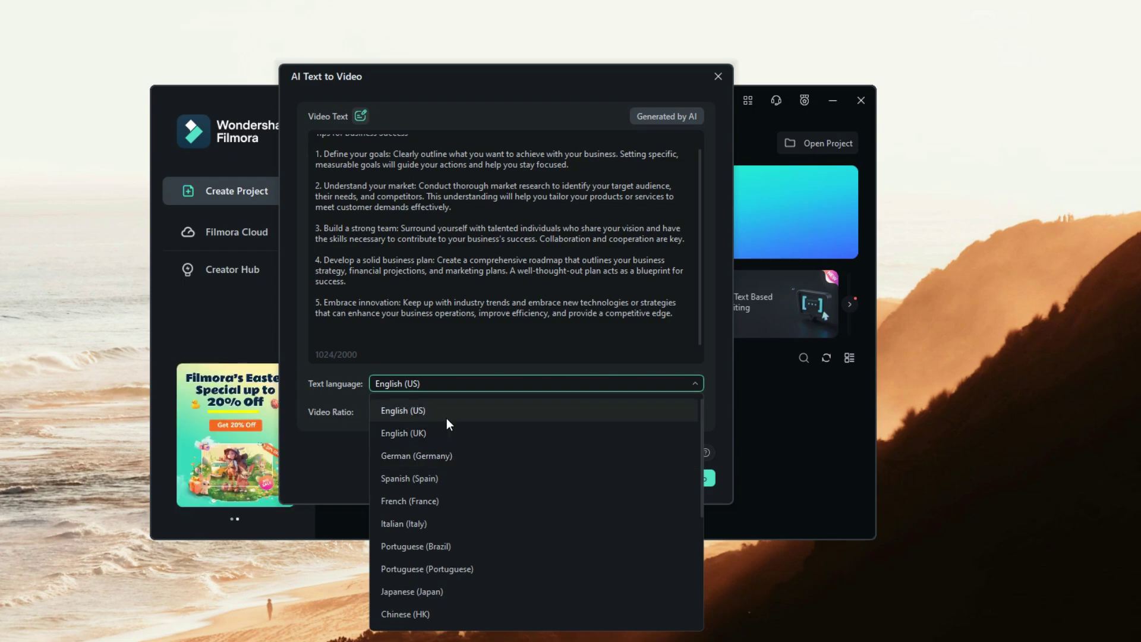
pyautogui.moveTo(703, 423); pyautogui.dragTo(698, 528)
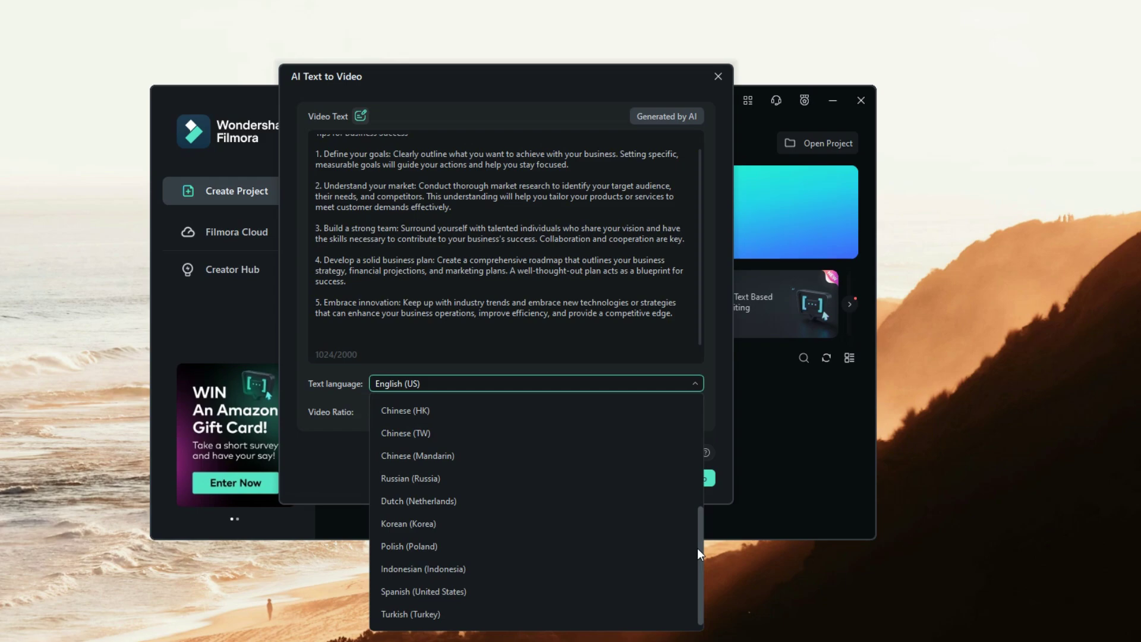
pyautogui.moveTo(697, 548); pyautogui.dragTo(705, 399)
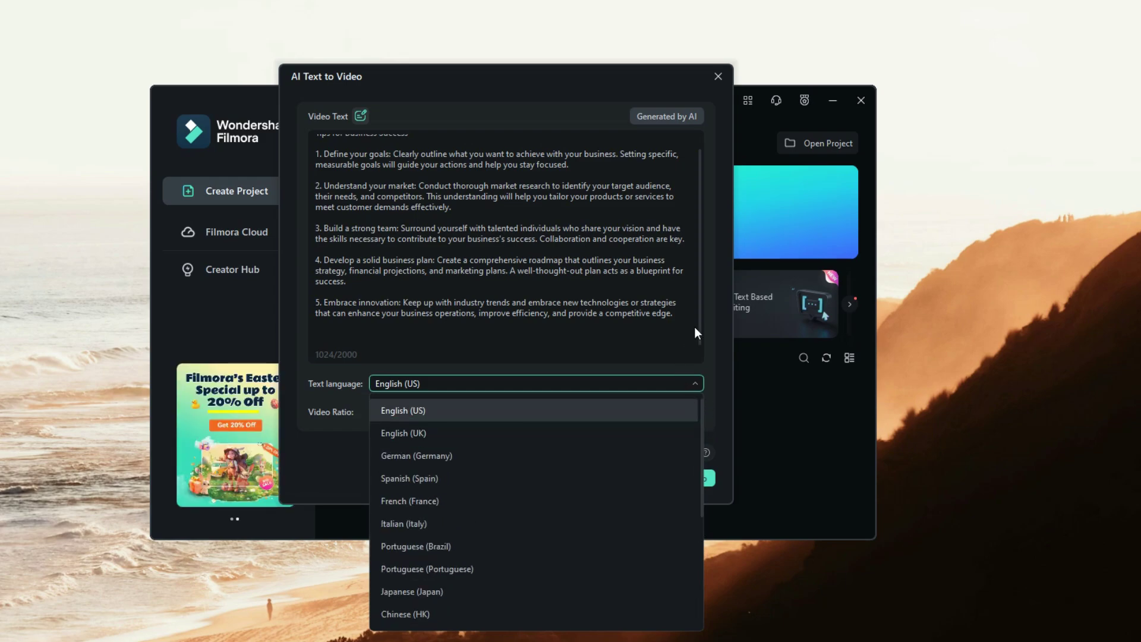
pyautogui.click(726, 294)
pyautogui.click(404, 412)
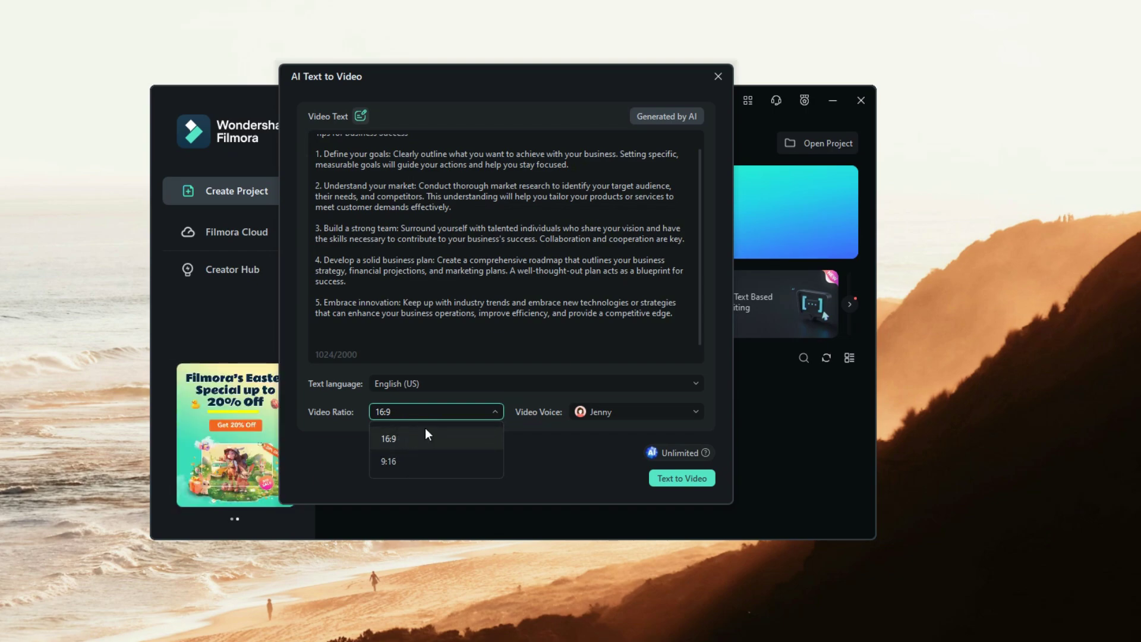
pyautogui.click(426, 409)
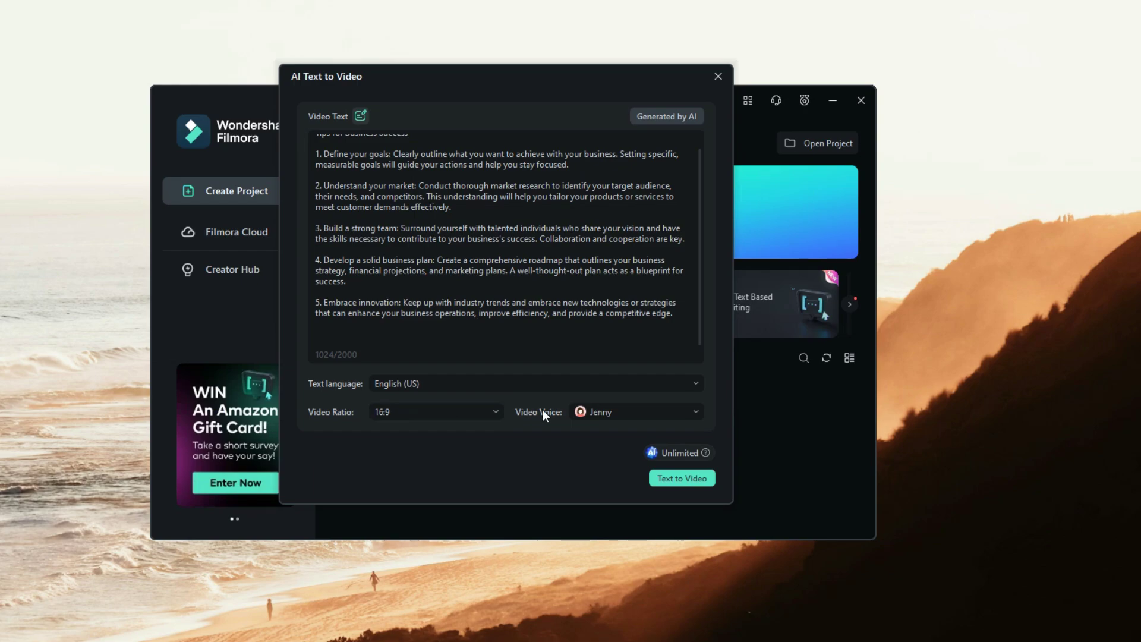
# - Set the video voice to Davis and generate the video from the script
pyautogui.click(660, 416)
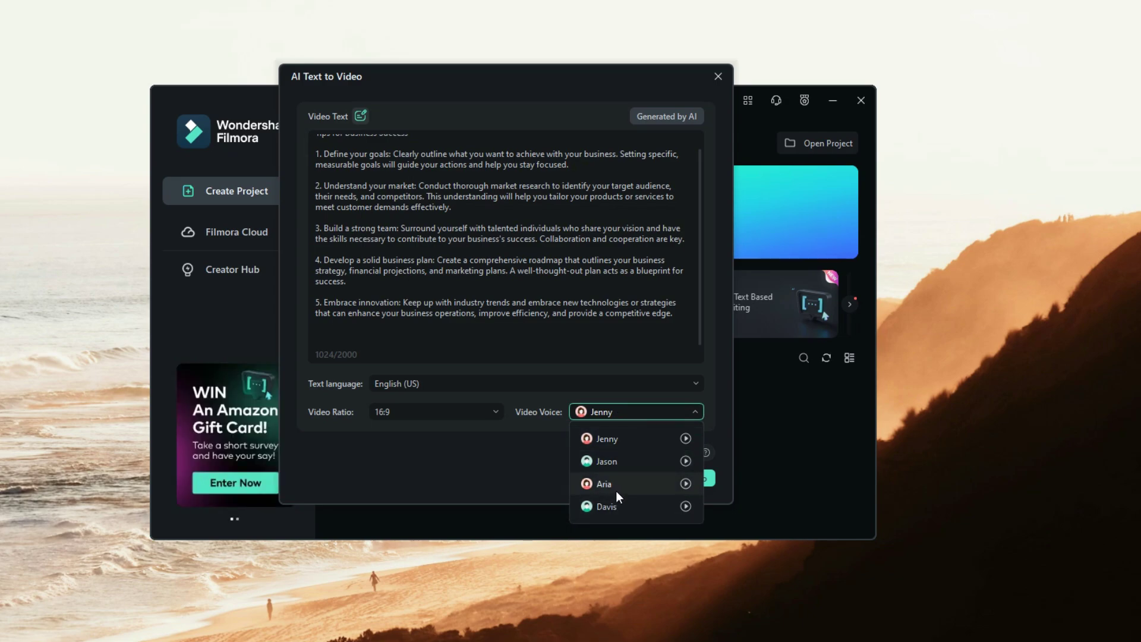
pyautogui.click(618, 442)
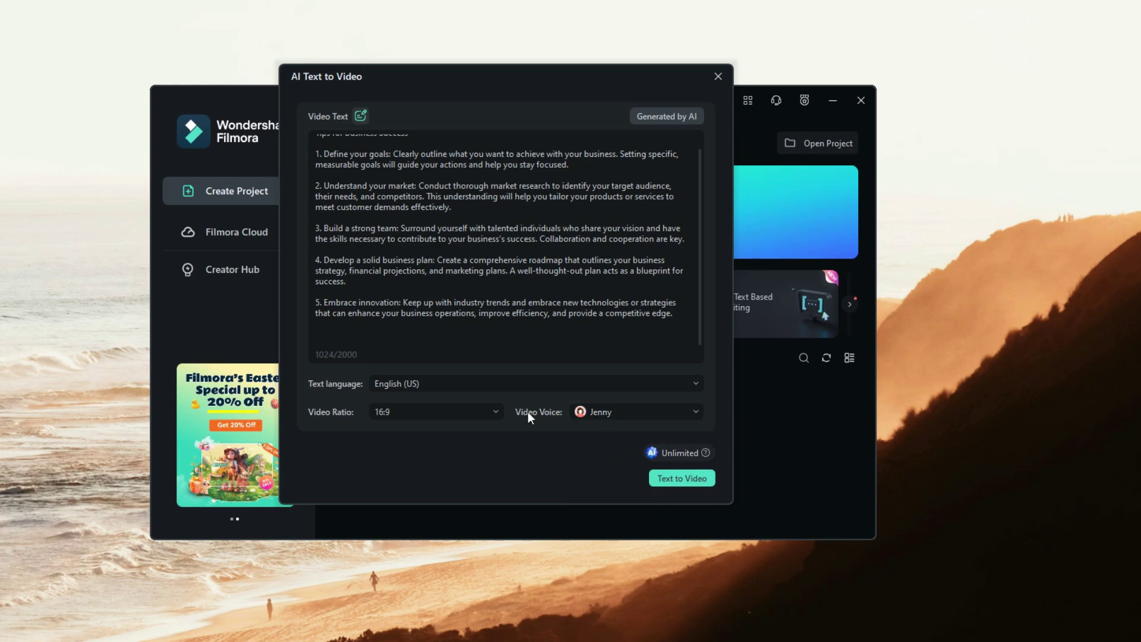
pyautogui.click(683, 410)
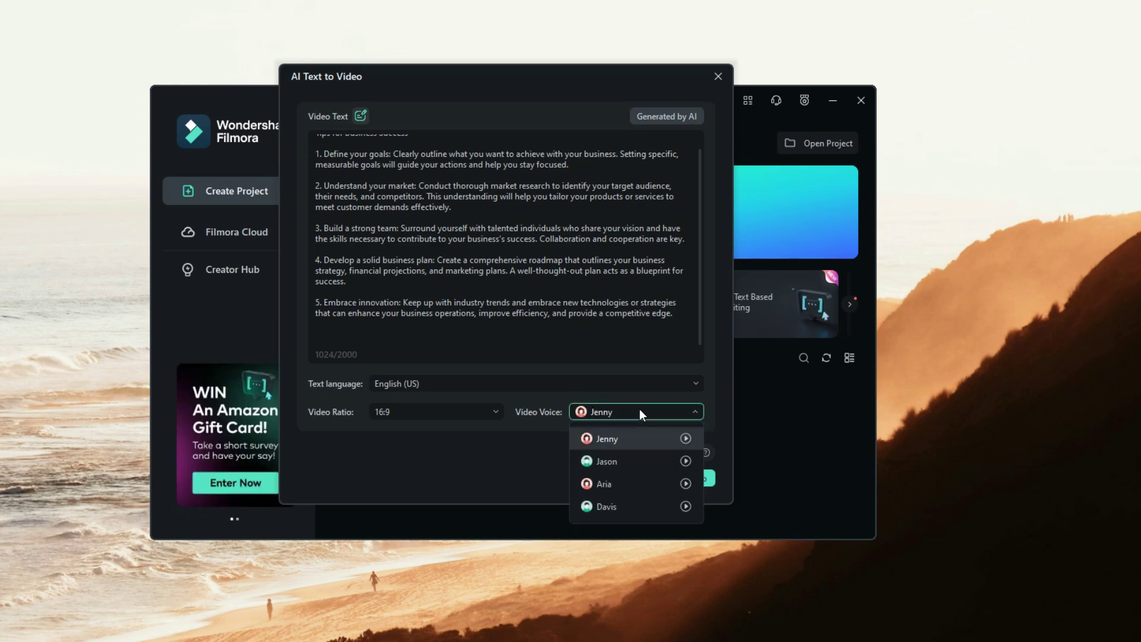
pyautogui.click(608, 507)
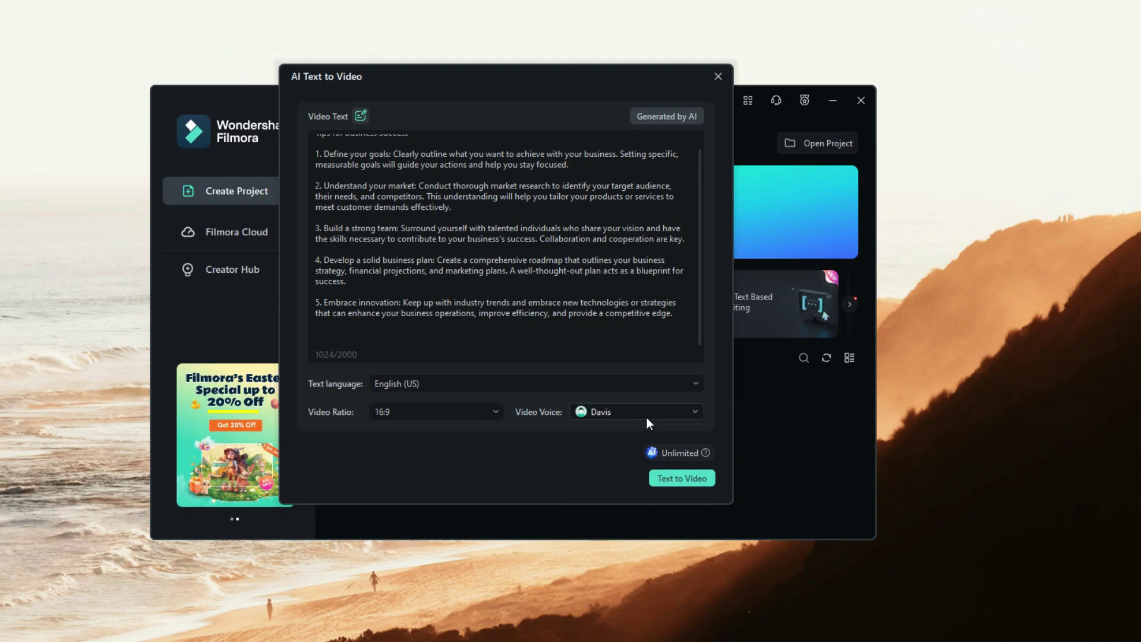
pyautogui.click(676, 477)
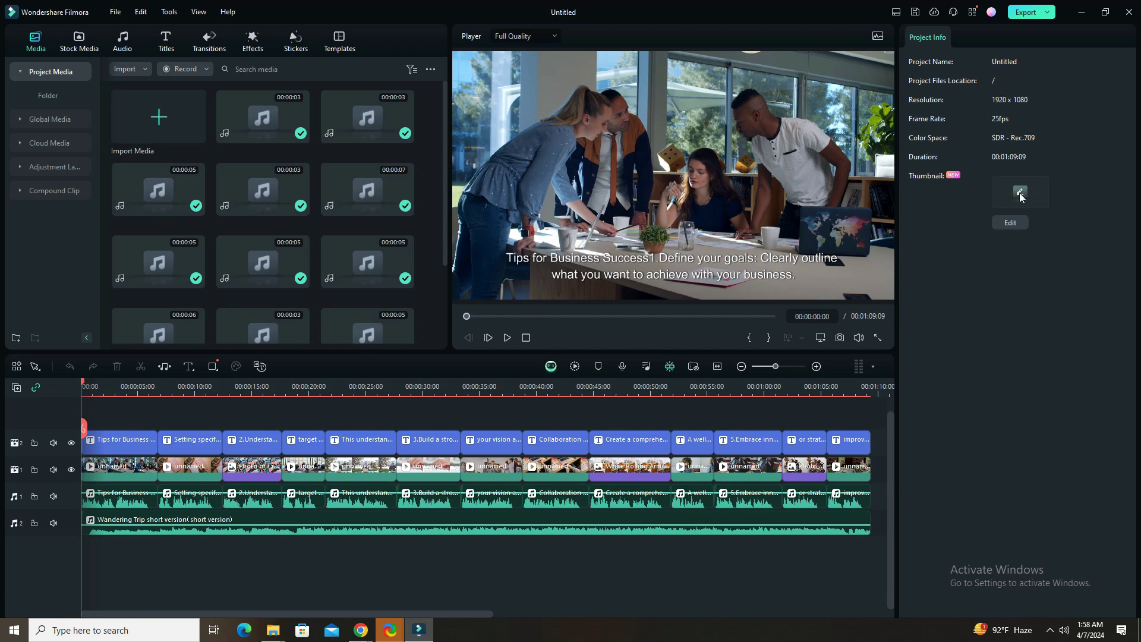
# - Play the generated video and move the playhead back to the second caption, at about 00:00:08:23
pyautogui.click(508, 338)
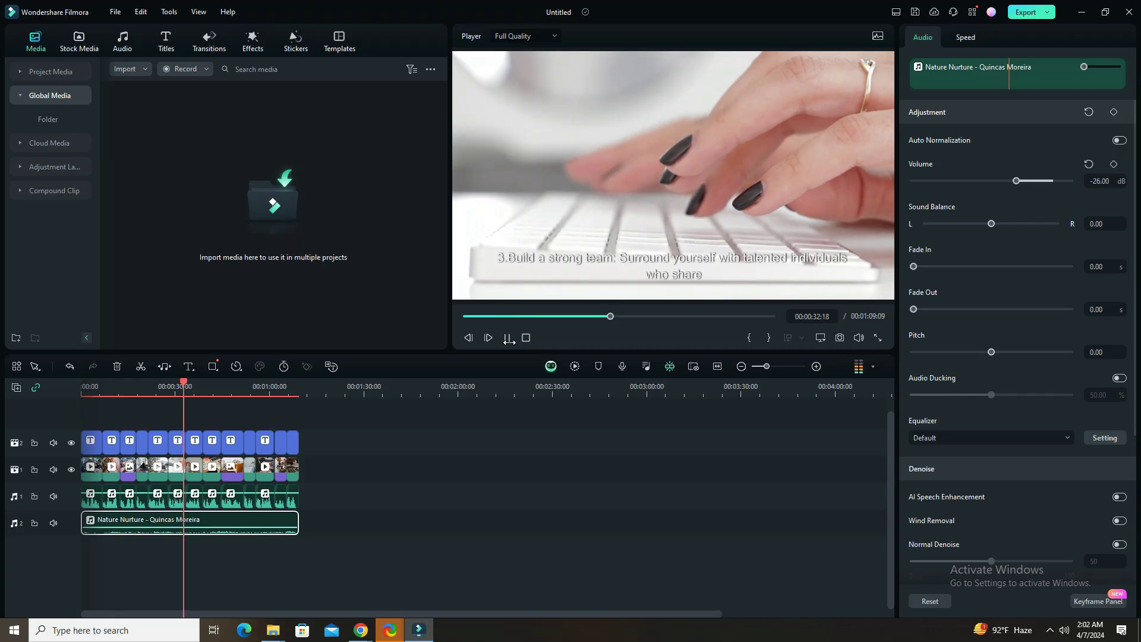
pyautogui.moveTo(191, 387); pyautogui.dragTo(107, 393)
pyautogui.scroll(5, 449, 408)
pyautogui.scroll(-2, 449, 408)
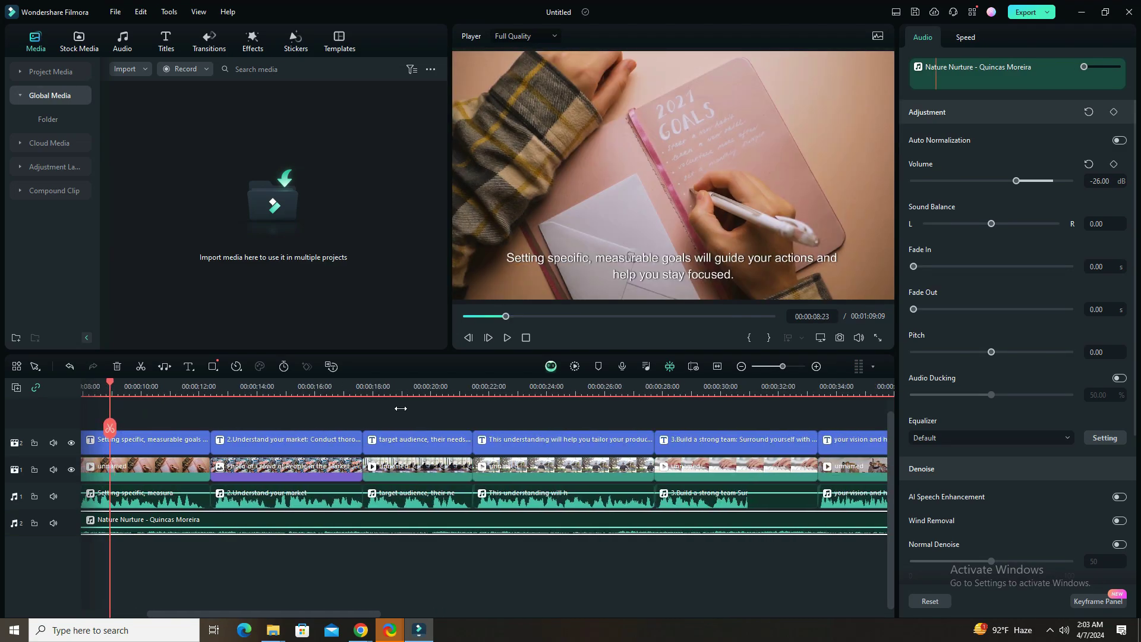
pyautogui.moveTo(318, 613); pyautogui.dragTo(252, 617)
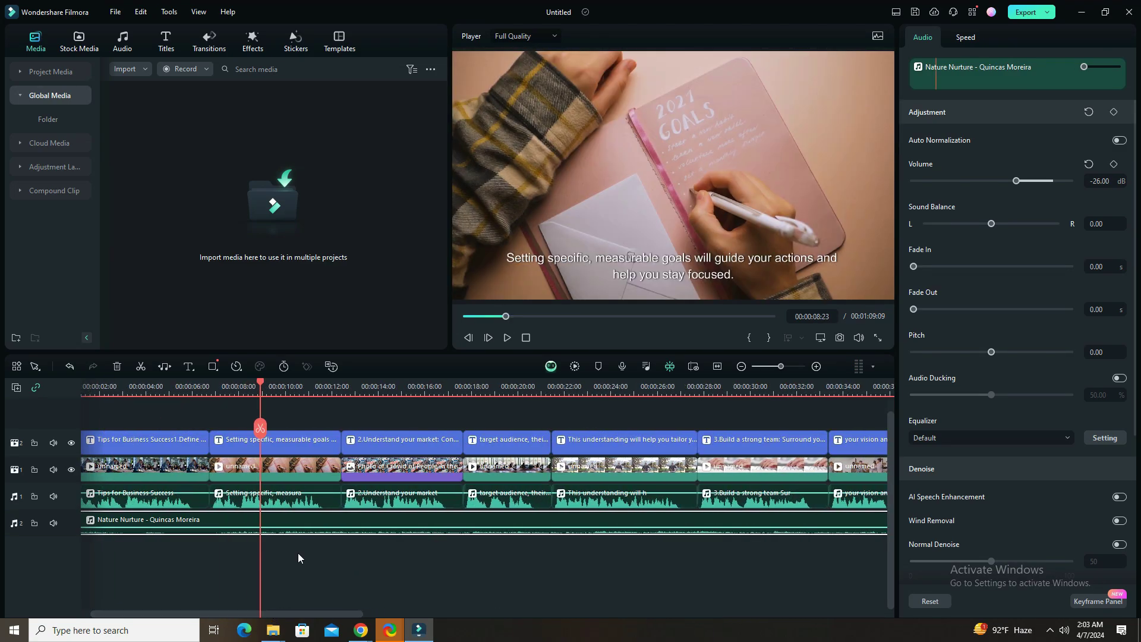
# - Examine the text, animation and video settings of the second caption, "Setting specific, measurable goals"
pyautogui.click(286, 443)
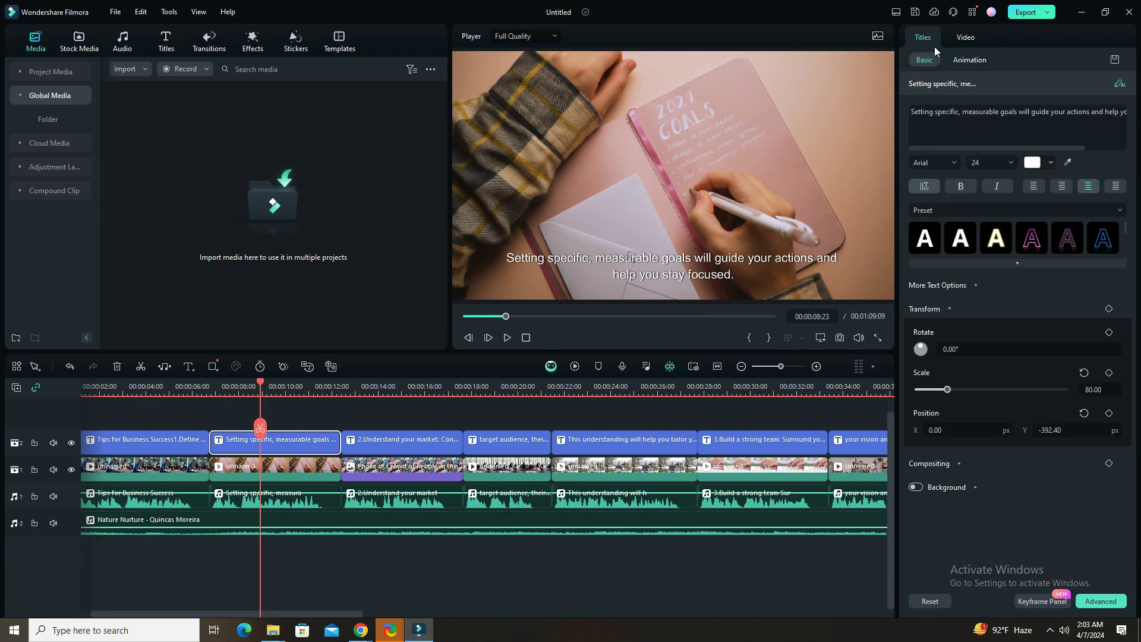
pyautogui.moveTo(1029, 112)
pyautogui.mouseDown()
pyautogui.moveTo(1106, 112)
pyautogui.moveTo(1013, 123)
pyautogui.mouseUp()
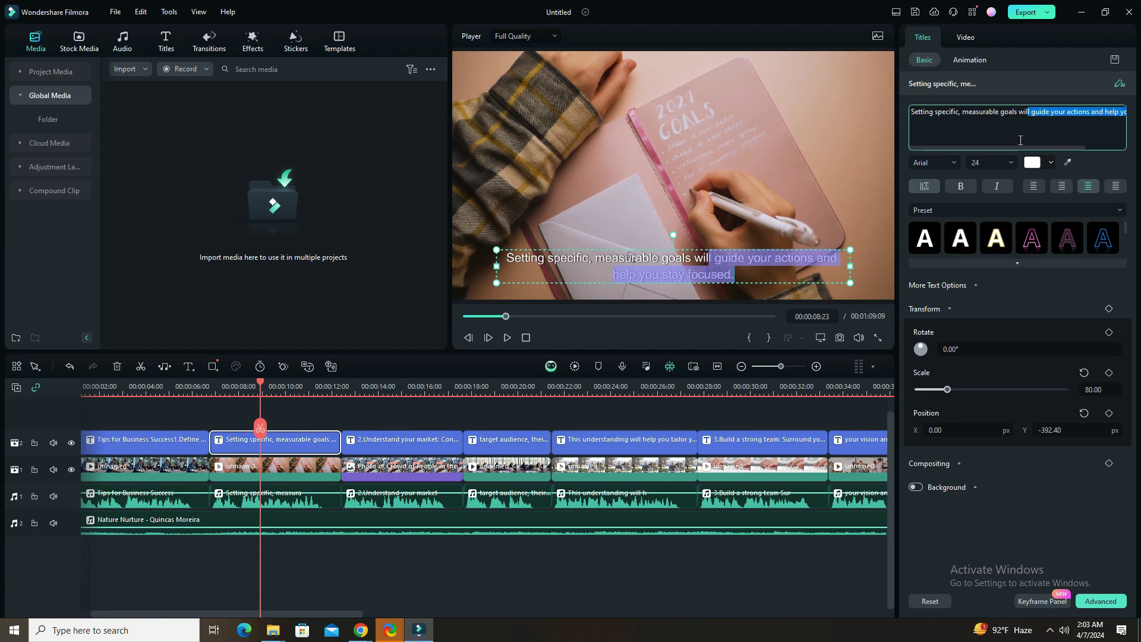
pyautogui.click(1000, 125)
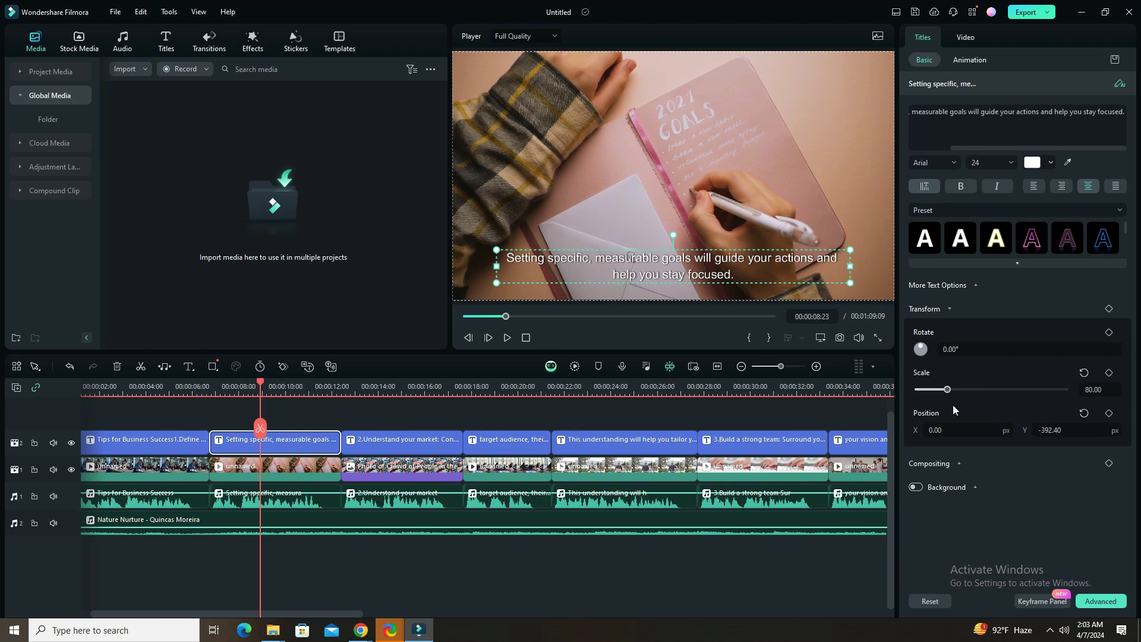
pyautogui.click(974, 58)
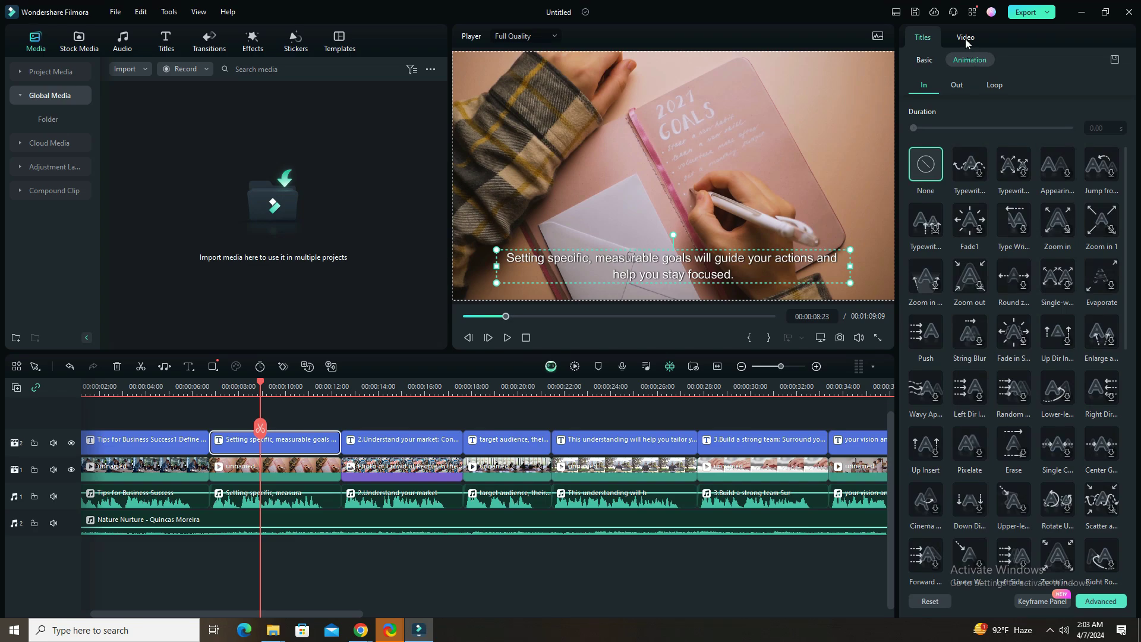
pyautogui.click(965, 38)
# - Examine the second video clip's basic settings and its color adjustments, including curves, color wheels and HSL
pyautogui.click(296, 471)
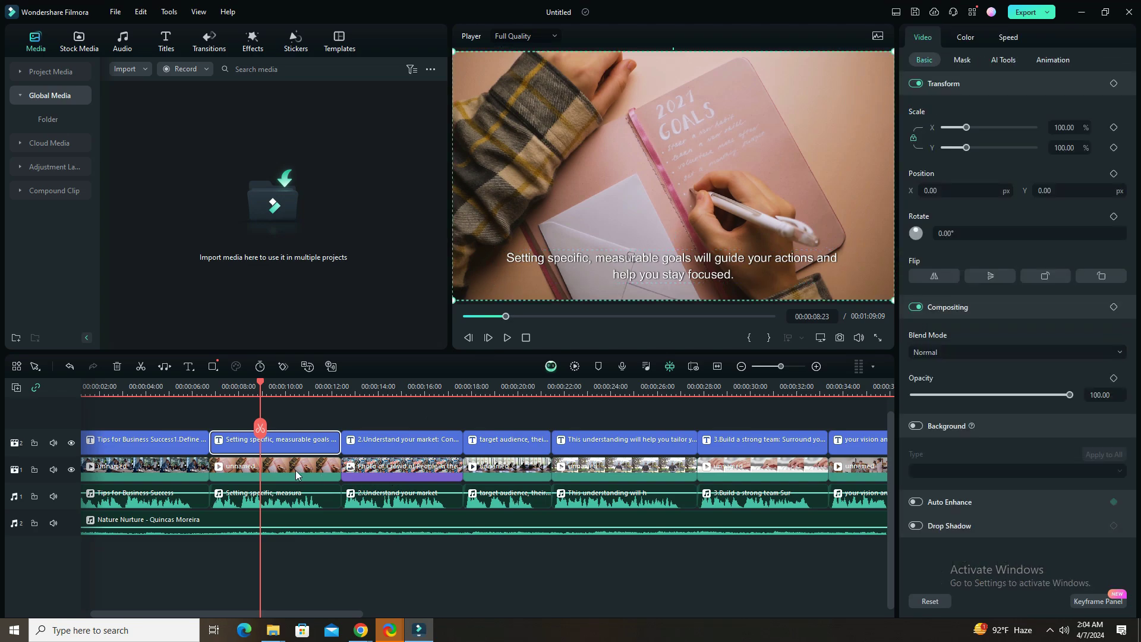
pyautogui.click(965, 38)
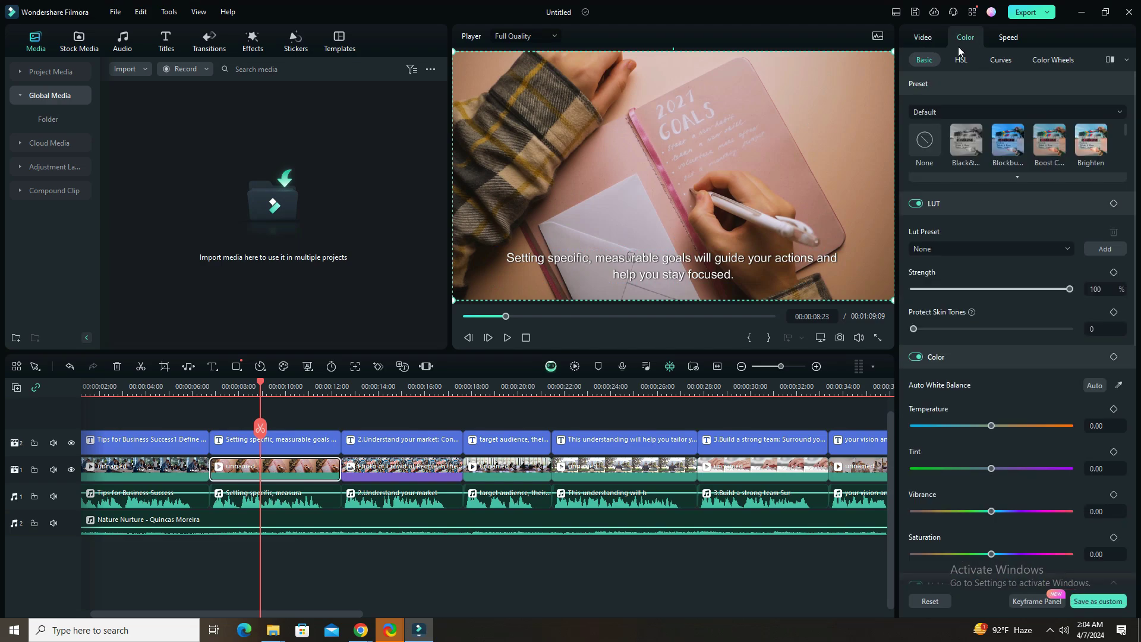
pyautogui.click(1001, 60)
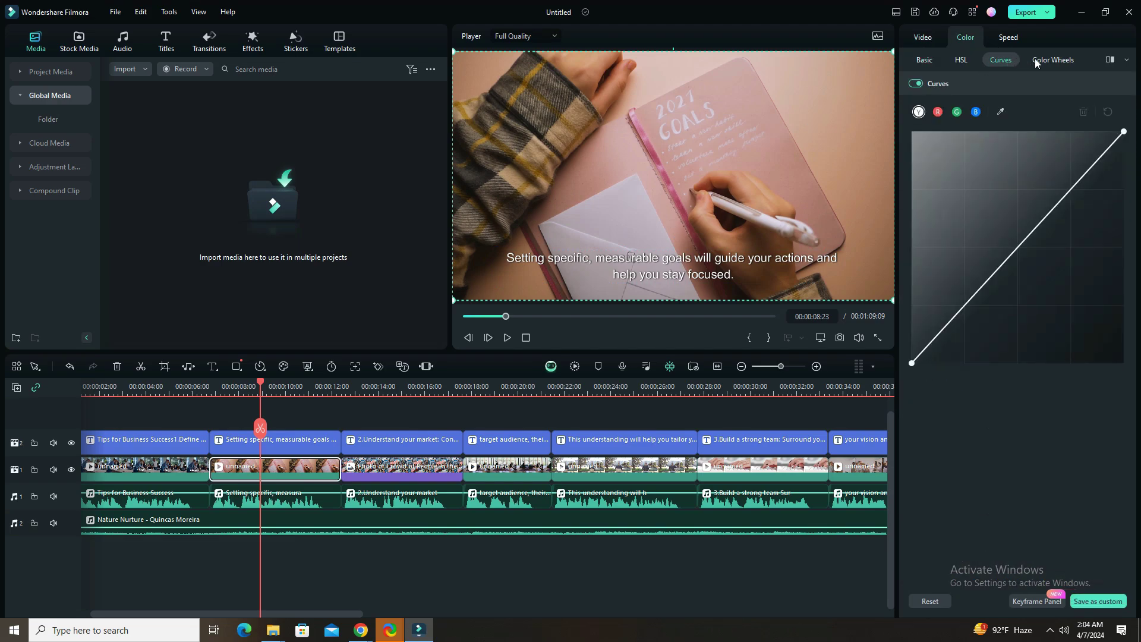
pyautogui.click(1035, 62)
pyautogui.click(963, 62)
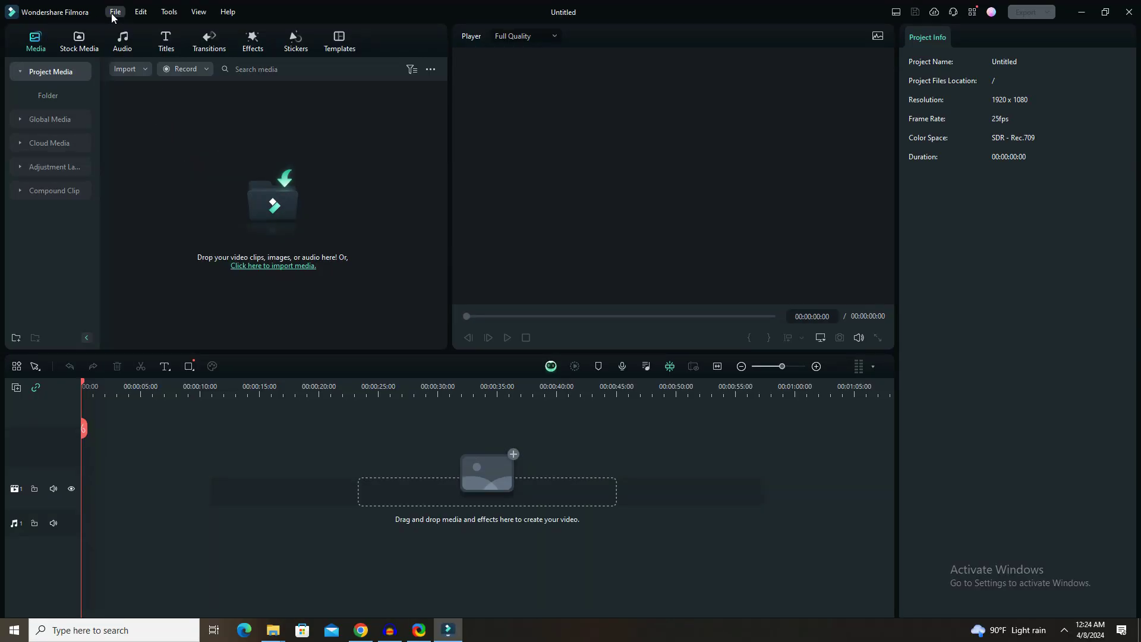
# - Import the MVI_9922 video file into the project media
pyautogui.click(112, 15)
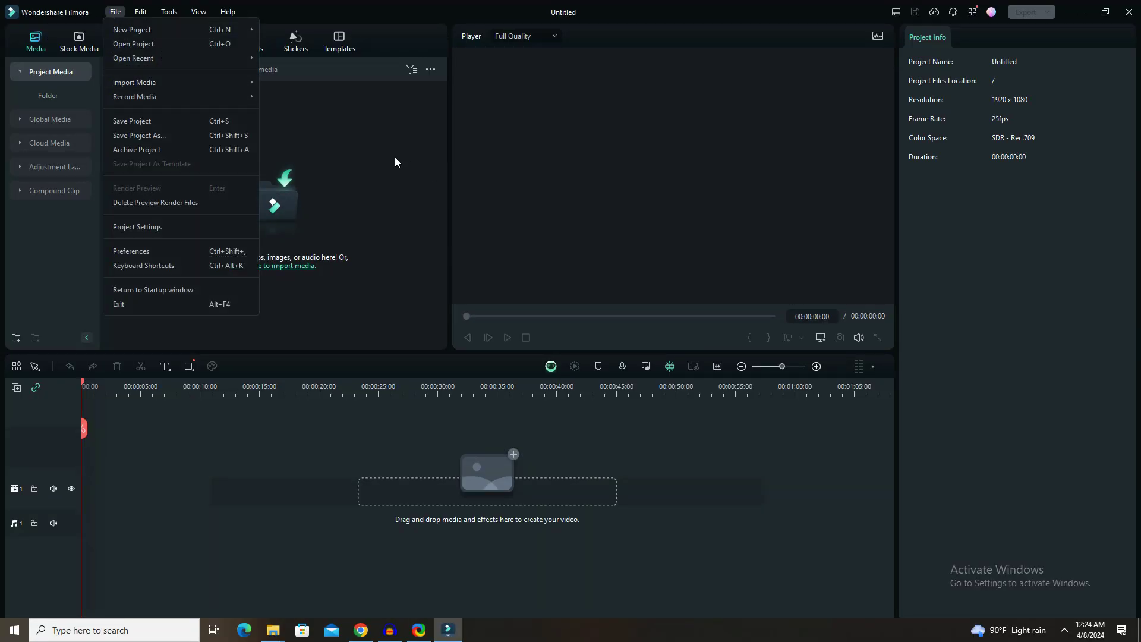
pyautogui.click(310, 83)
pyautogui.click(209, 179)
pyautogui.rightClick(220, 180)
pyautogui.click(226, 182)
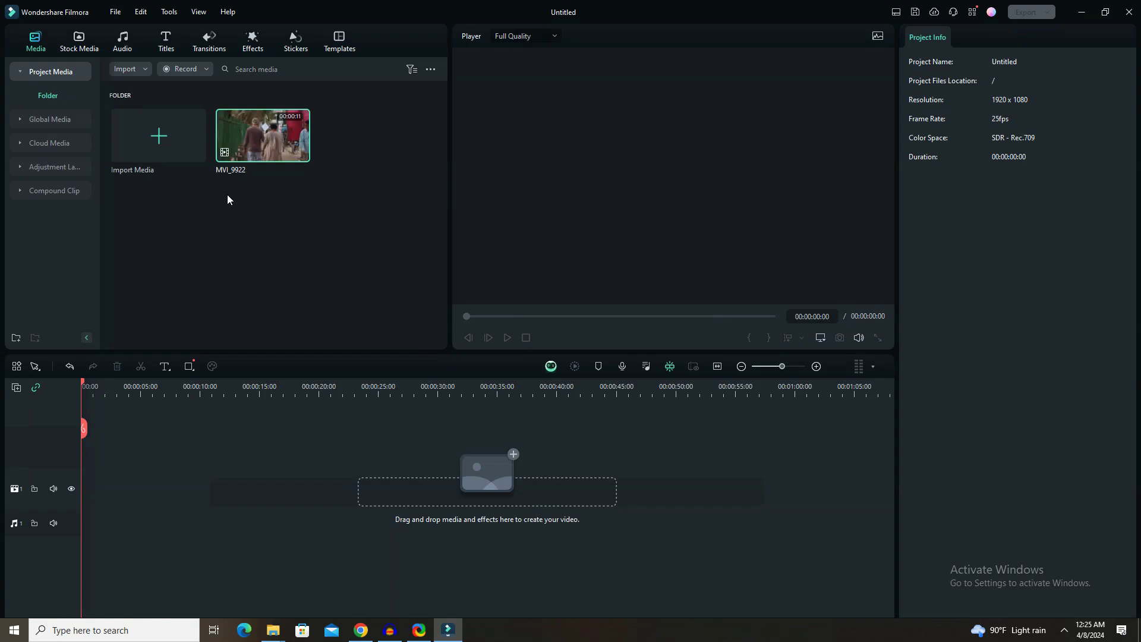
# - Place the MVI_9922 clip at the start of the timeline and match the project settings to its 1920 x 1080, 50fps media
pyautogui.moveTo(279, 151)
pyautogui.moveTo(279, 151); pyautogui.dragTo(84, 411)
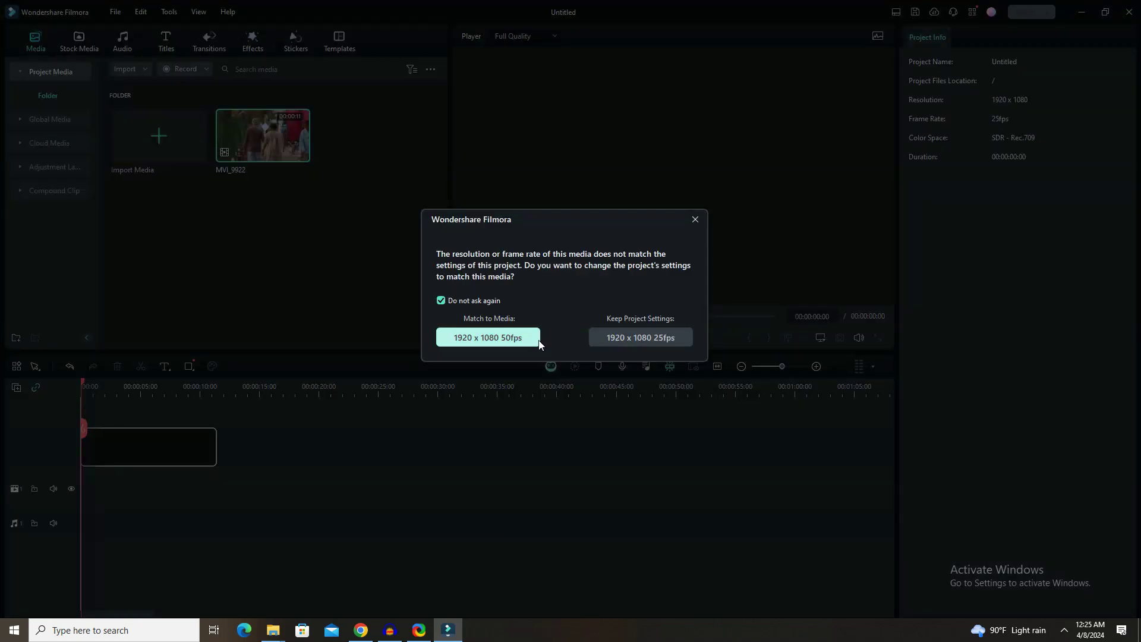
pyautogui.click(528, 337)
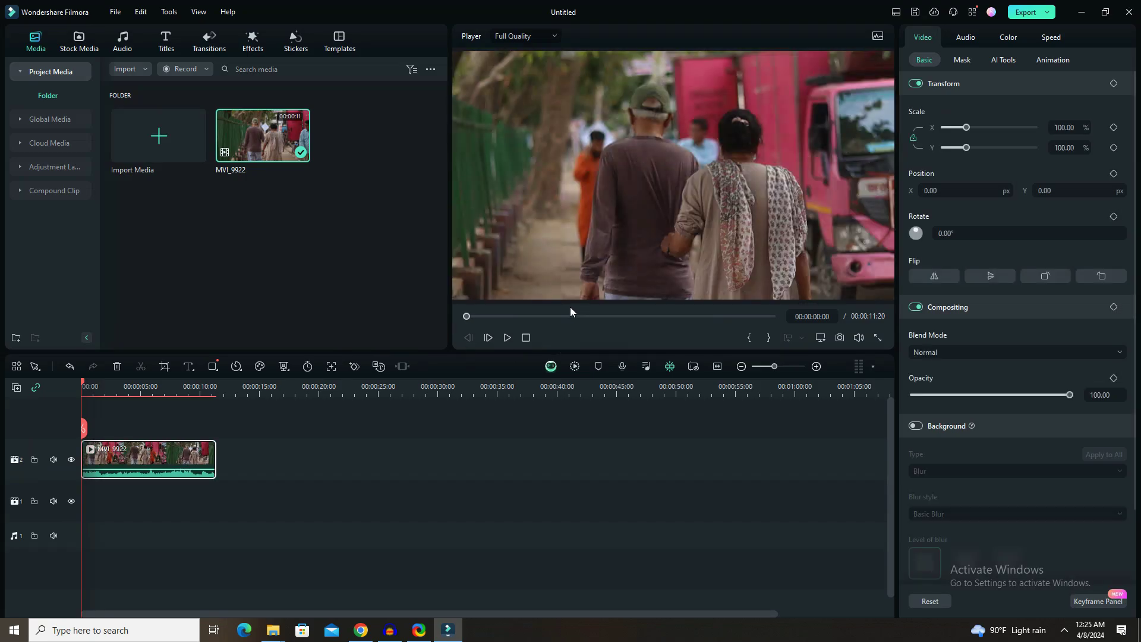
# - Play the MVI_9922 clip through and lower its audio volume to -17 dB
pyautogui.click(508, 337)
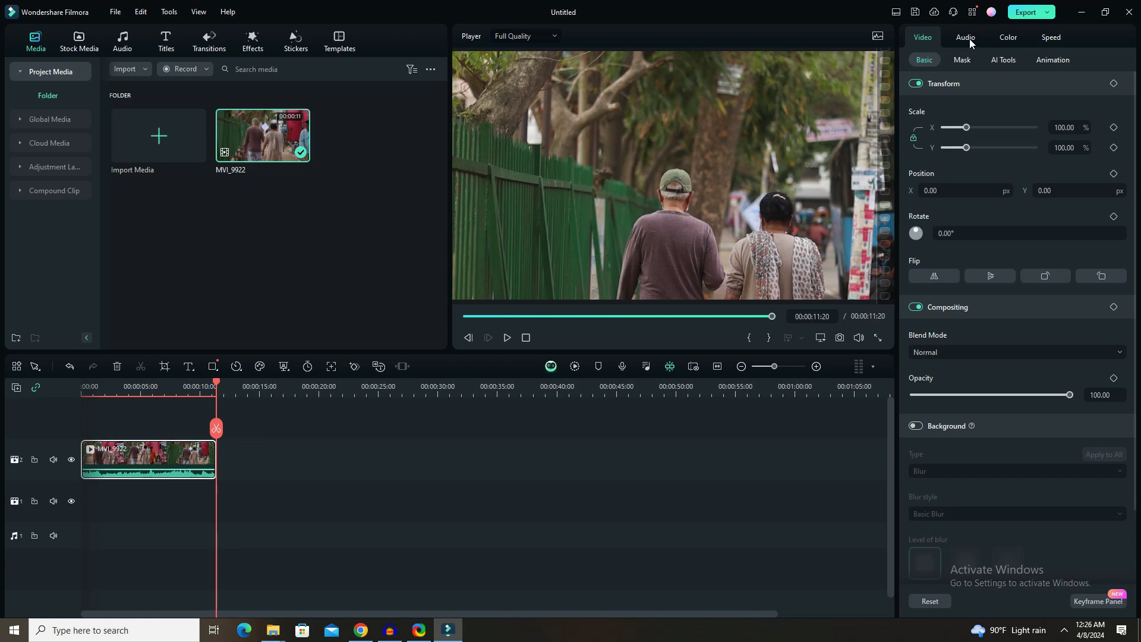
pyautogui.click(966, 37)
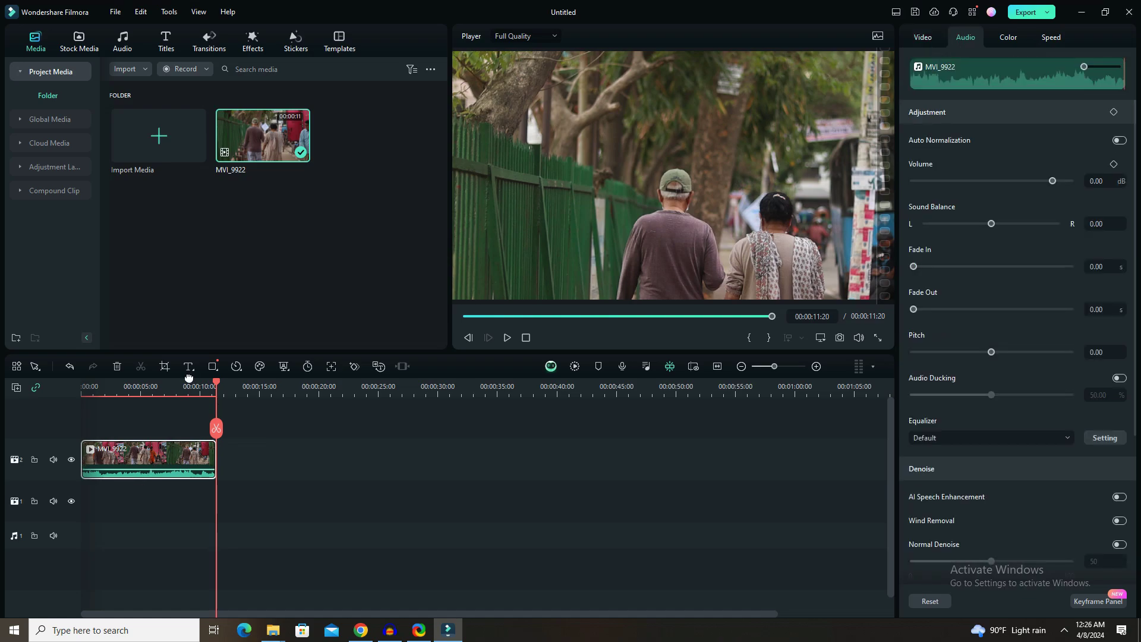
pyautogui.moveTo(218, 385); pyautogui.dragTo(197, 386)
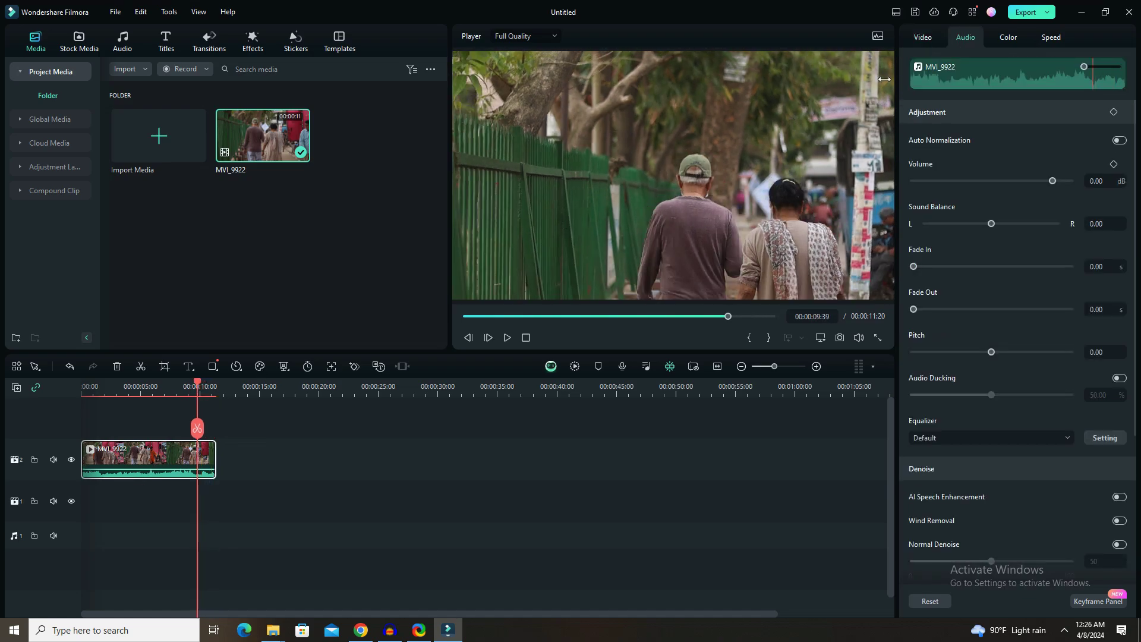
pyautogui.moveTo(1052, 180)
pyautogui.mouseDown()
pyautogui.moveTo(880, 184)
pyautogui.moveTo(1062, 179)
pyautogui.moveTo(1030, 181)
pyautogui.mouseUp()
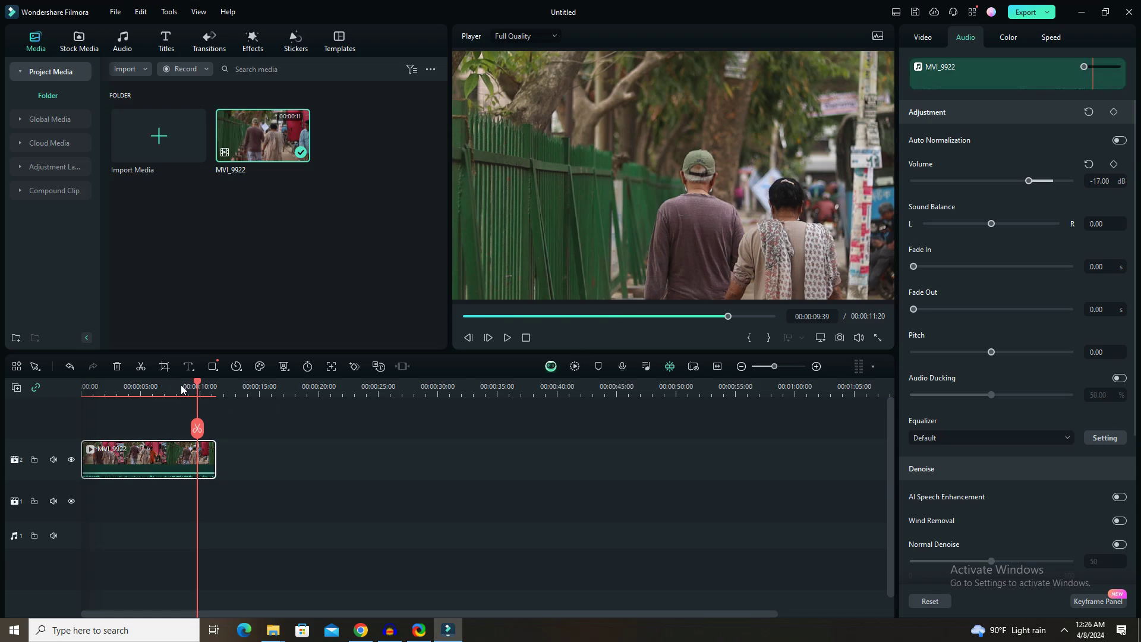
pyautogui.click(117, 389)
pyautogui.press('Home')
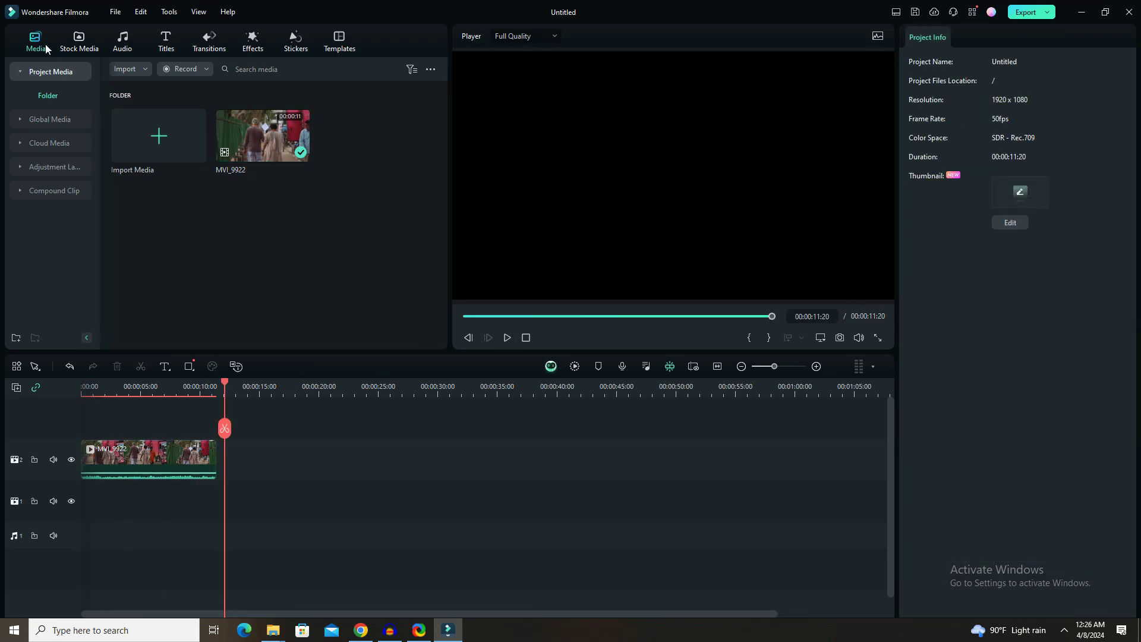
# - Import the MVI_7957 video and place it directly after the MVI_9922 clip on the same track
pyautogui.click(158, 136)
pyautogui.doubleClick(141, 178)
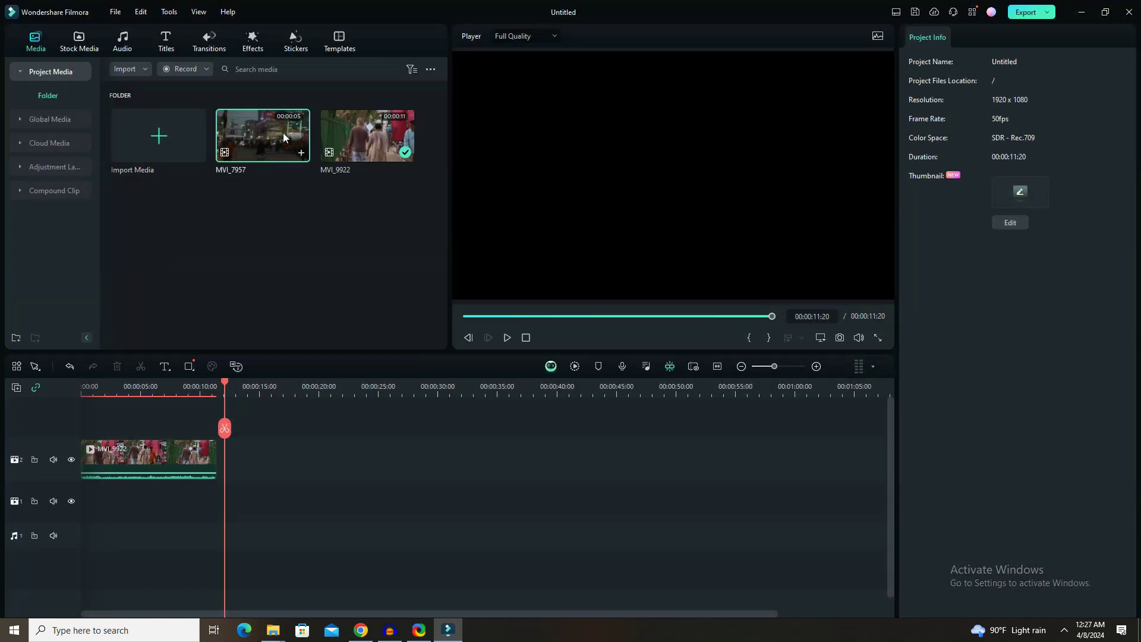
pyautogui.moveTo(287, 152); pyautogui.dragTo(244, 461)
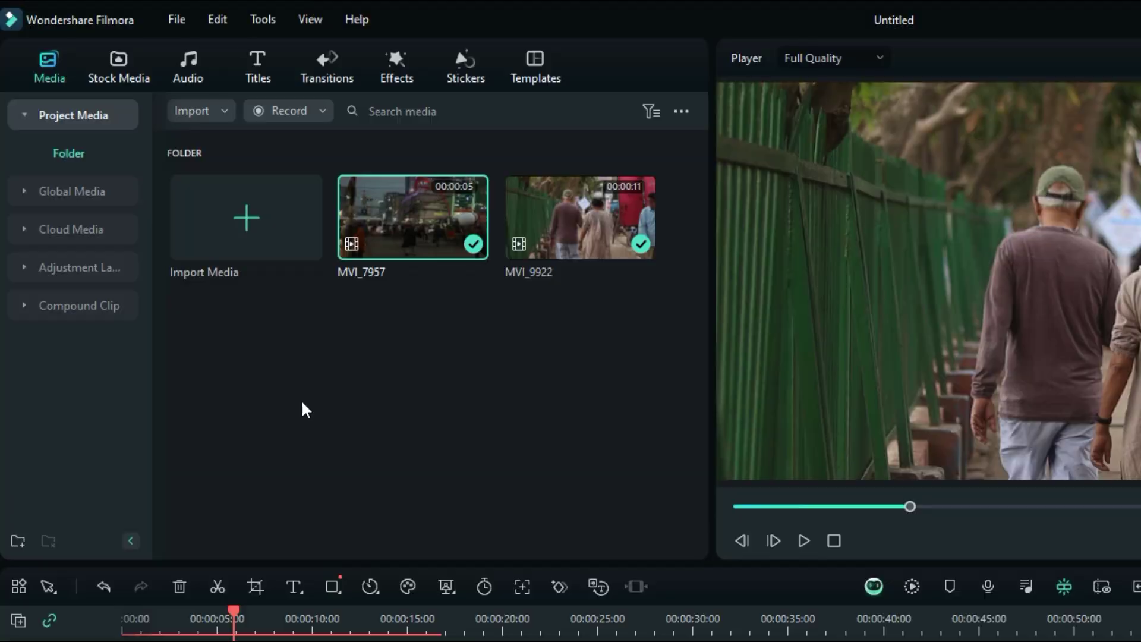
# - Open the AI Music Generator and choose the Suspense mood and the Cinematic theme
pyautogui.click(186, 67)
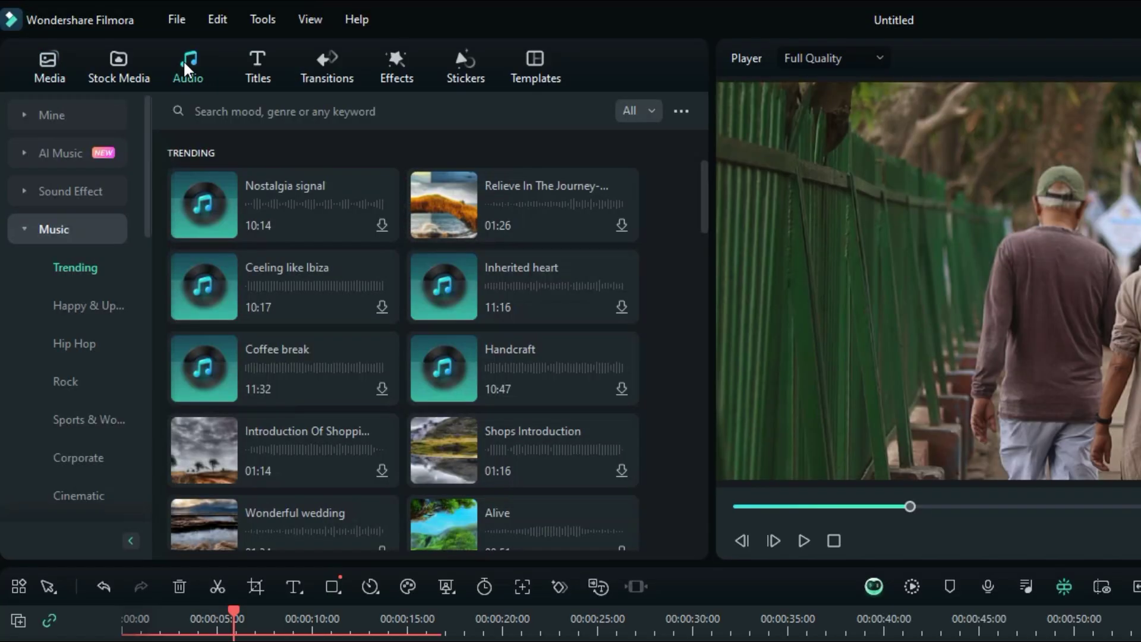
pyautogui.click(61, 153)
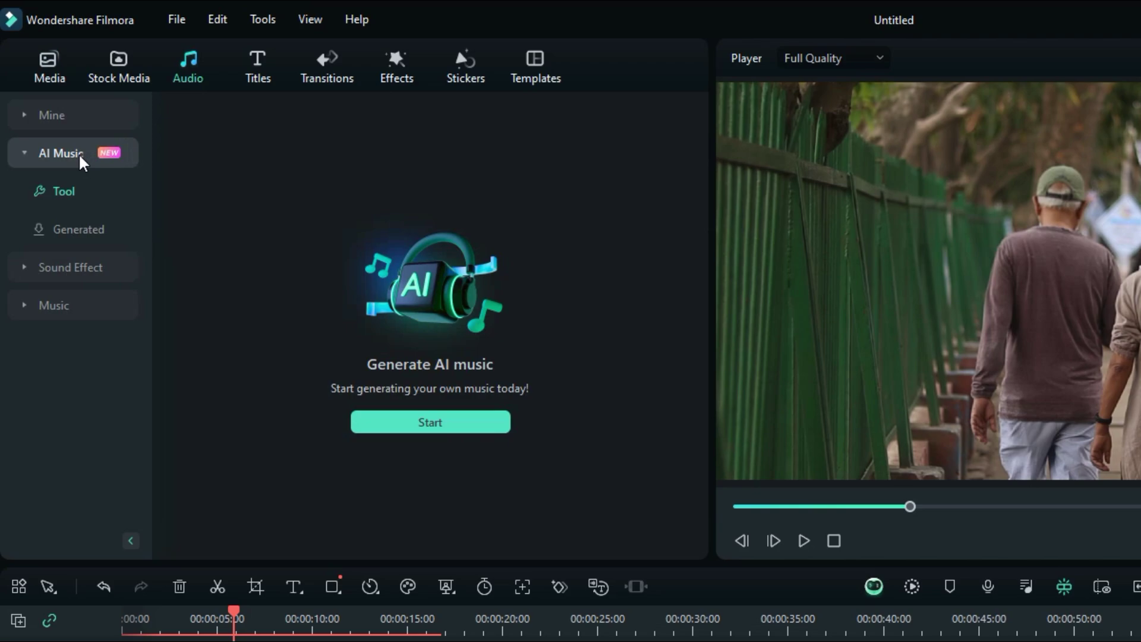
pyautogui.click(440, 422)
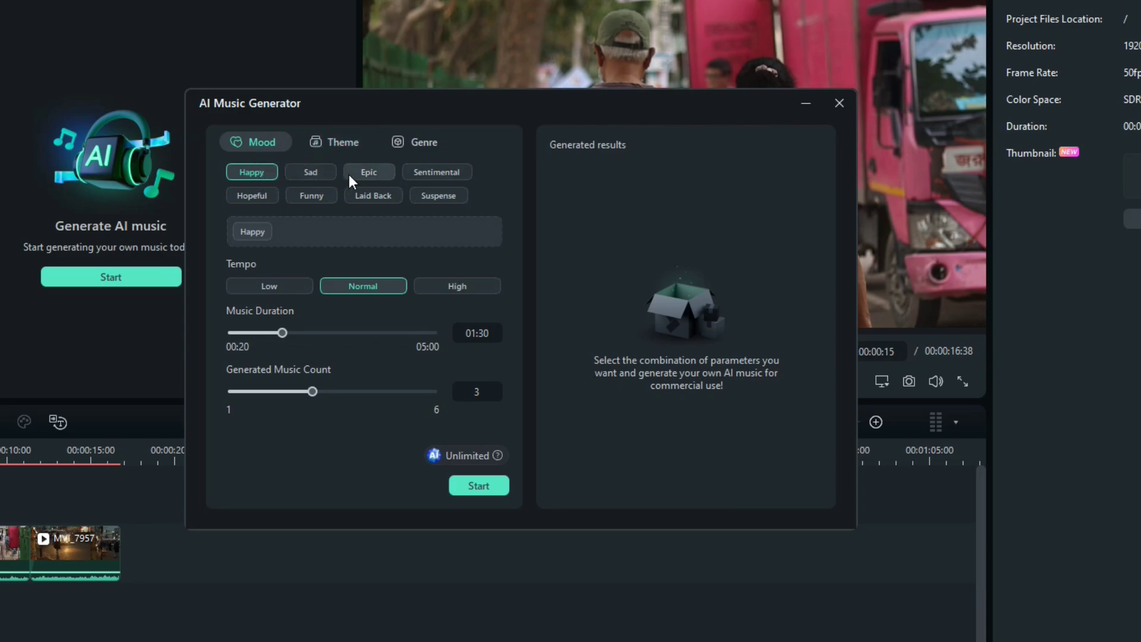
pyautogui.click(459, 195)
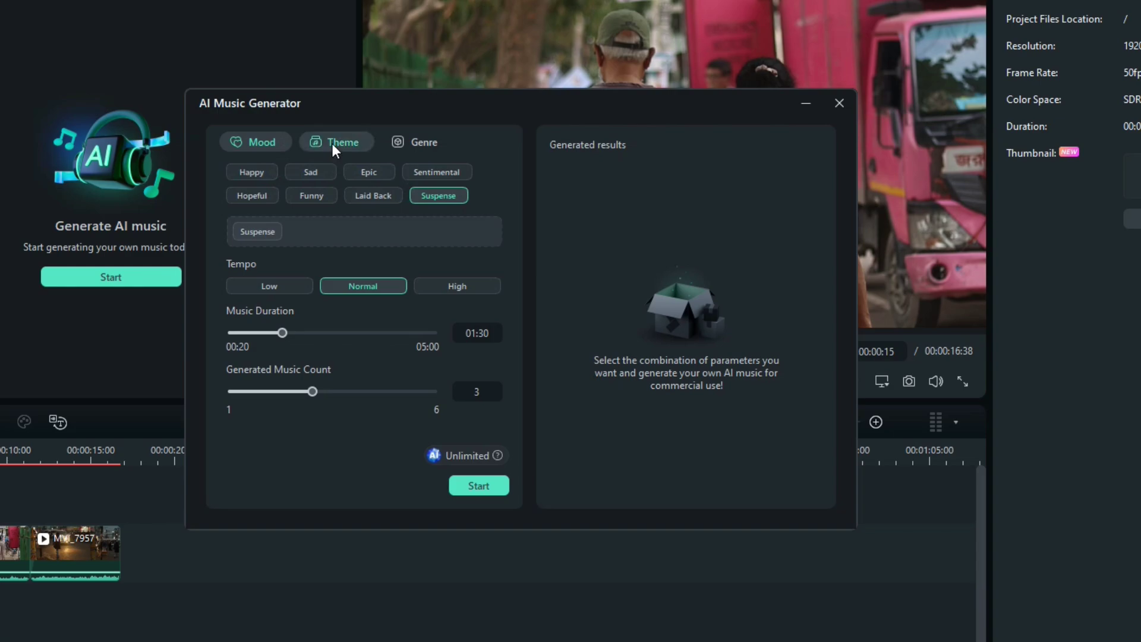
pyautogui.click(331, 143)
pyautogui.click(433, 195)
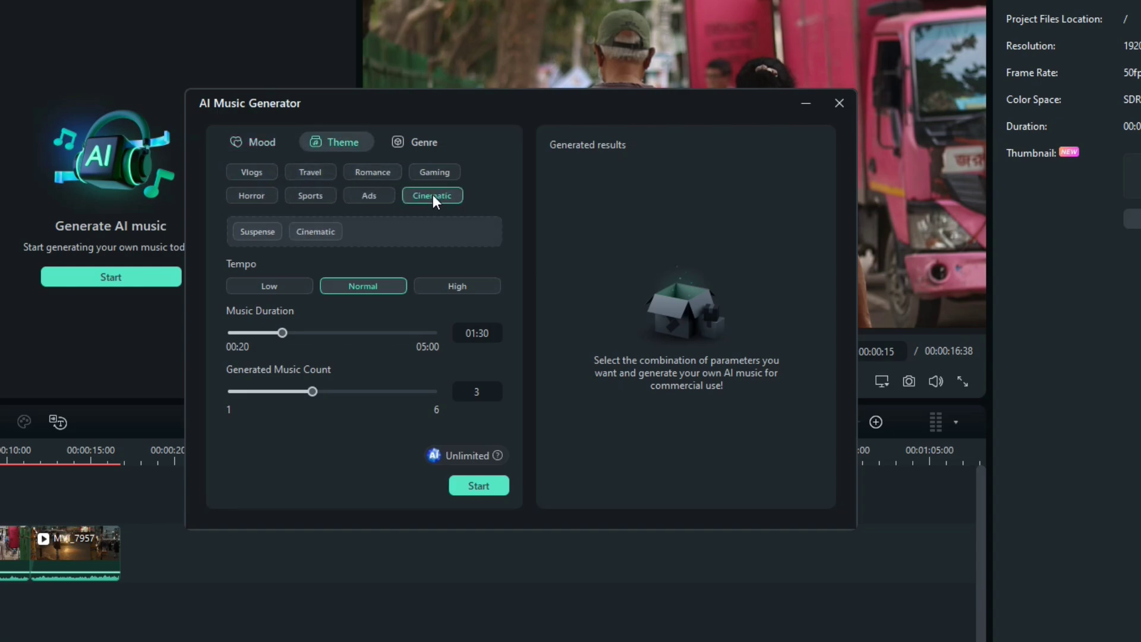
# - Review the genre options, then set the music duration to 00:41 and generate 3 tracks at normal tempo
pyautogui.click(414, 152)
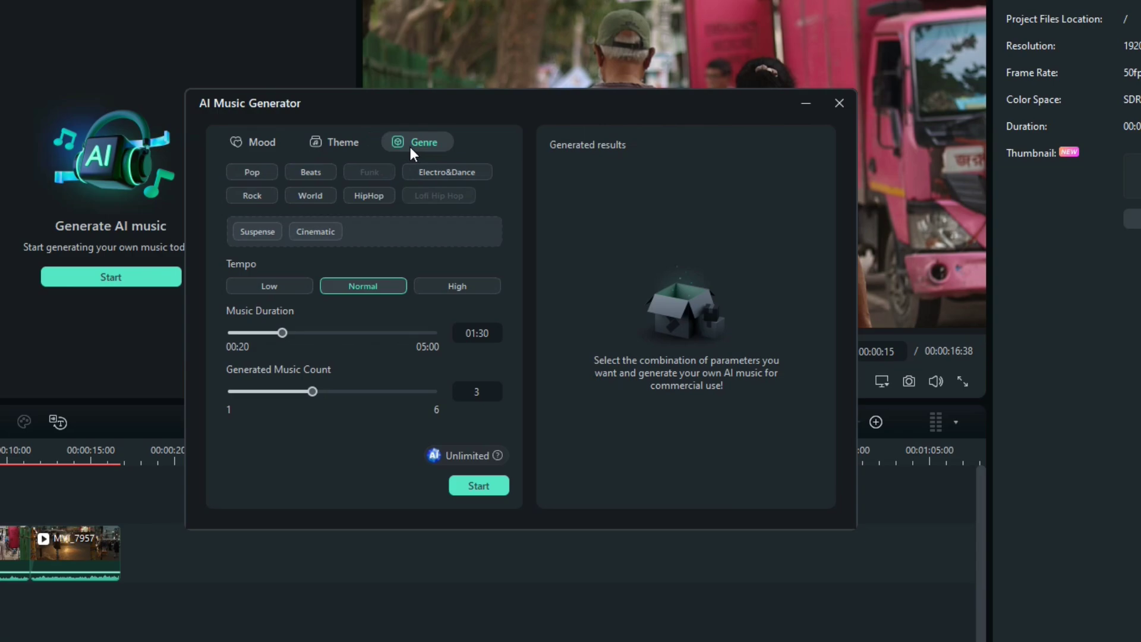
pyautogui.click(252, 145)
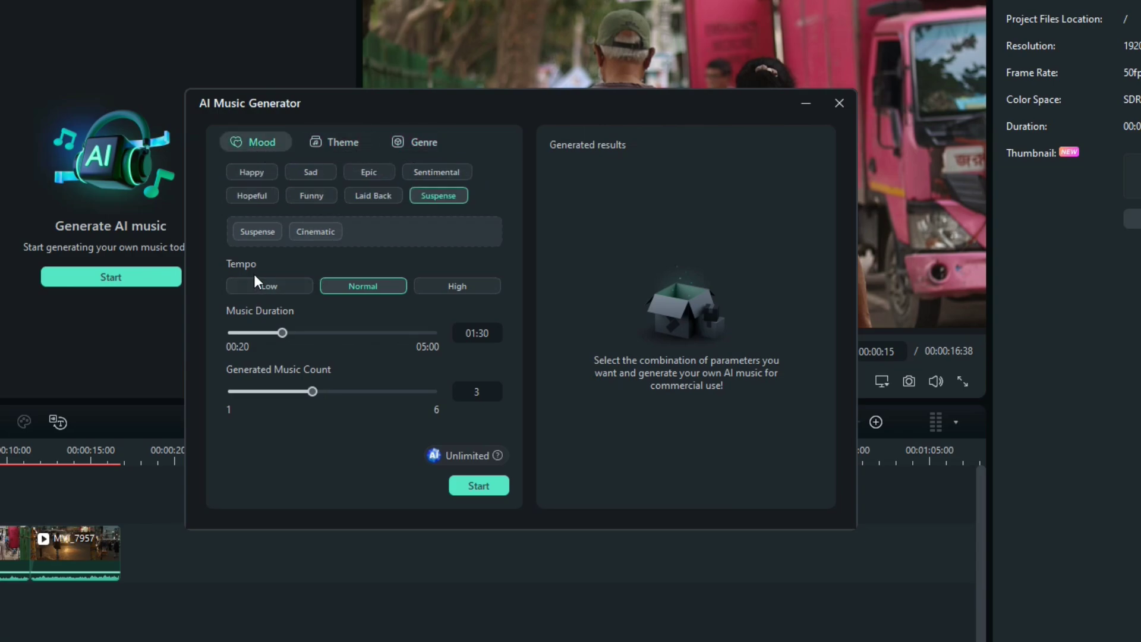
pyautogui.moveTo(283, 333); pyautogui.dragTo(249, 355)
pyautogui.click(487, 487)
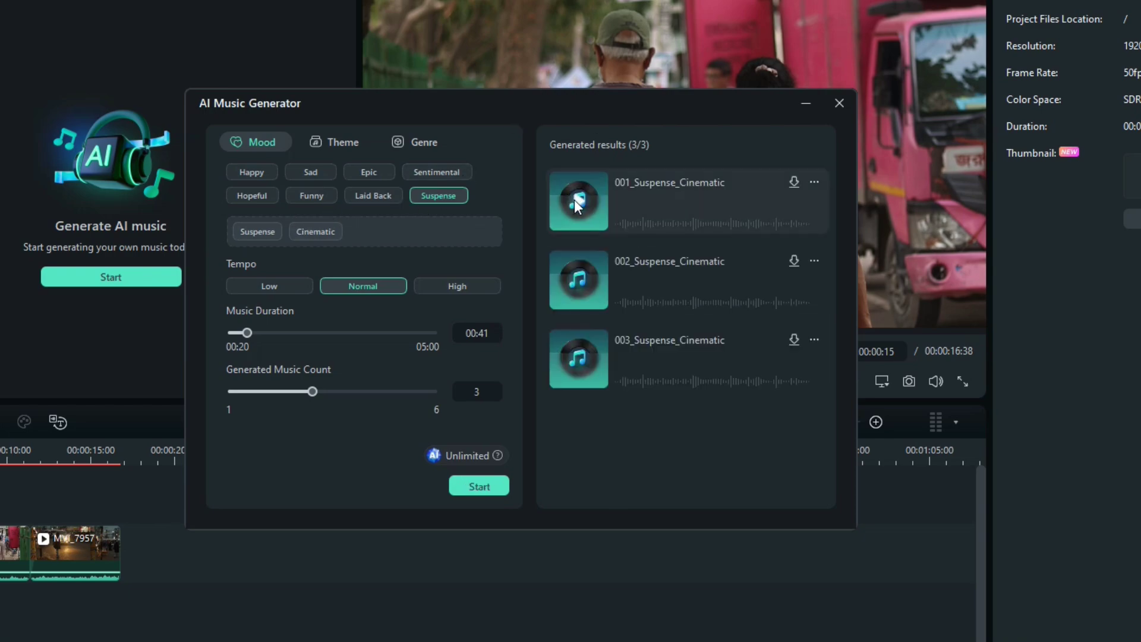
# - Preview generated tracks 001, 002 and 003_Suspense_Cinematic
pyautogui.click(574, 200)
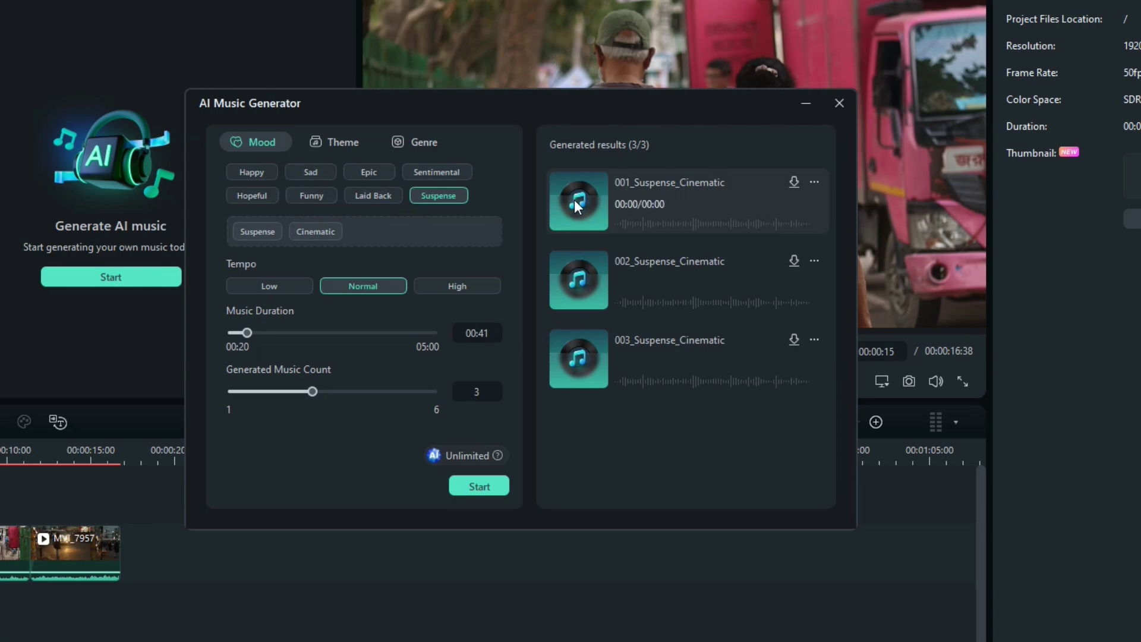
pyautogui.click(584, 284)
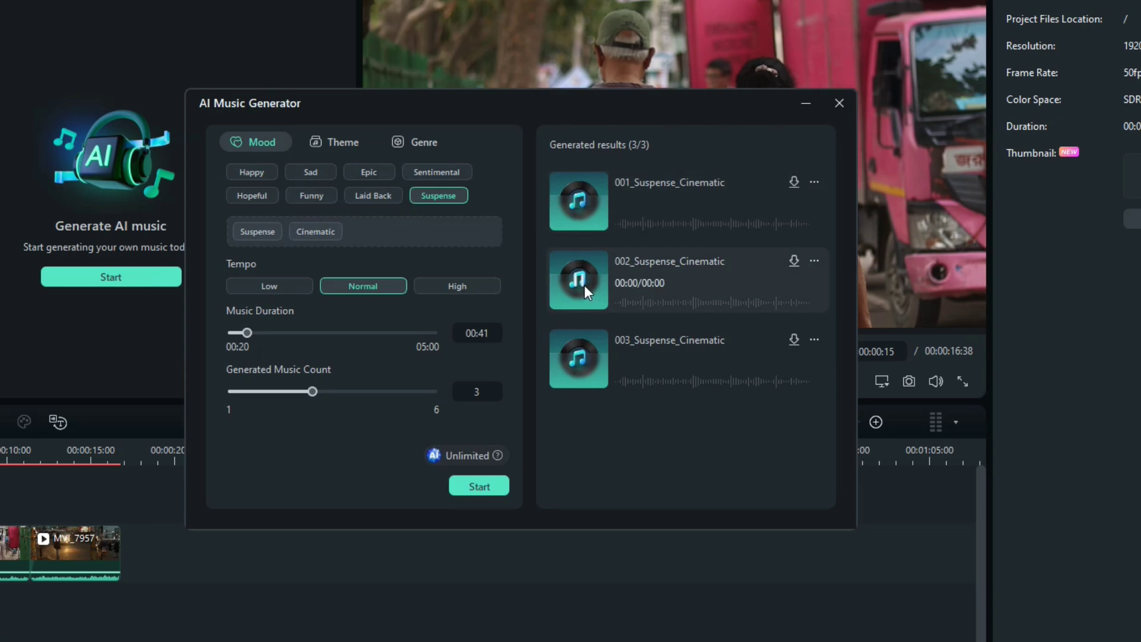
pyautogui.click(575, 354)
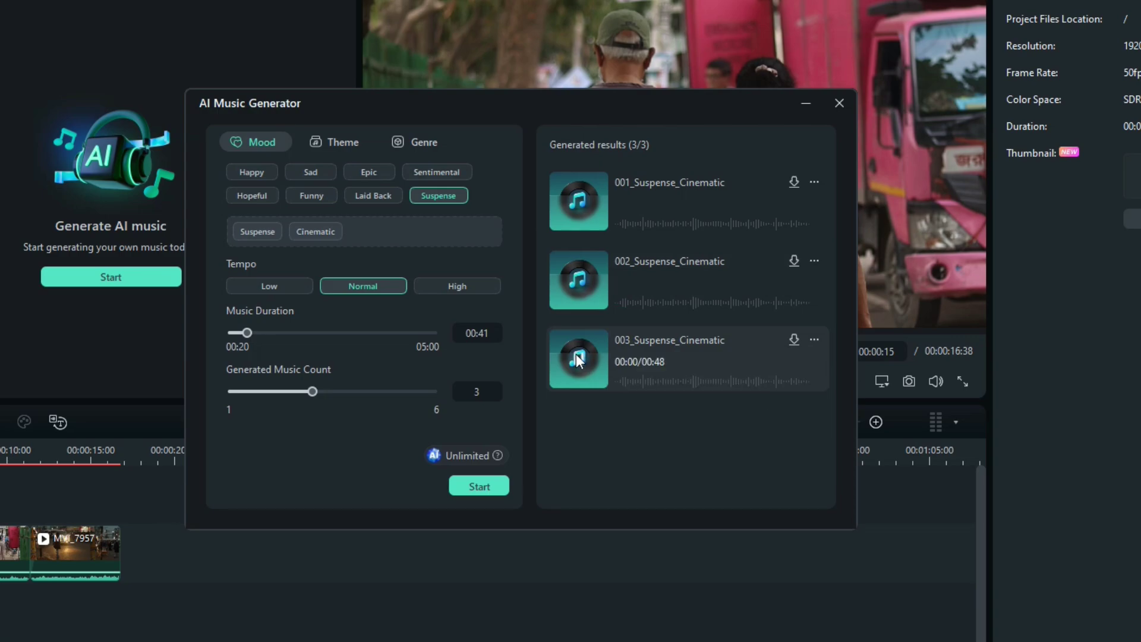
# - Generate another batch of Suspense Cinematic music and preview the 005_Suspense_Cinematic track
pyautogui.click(480, 491)
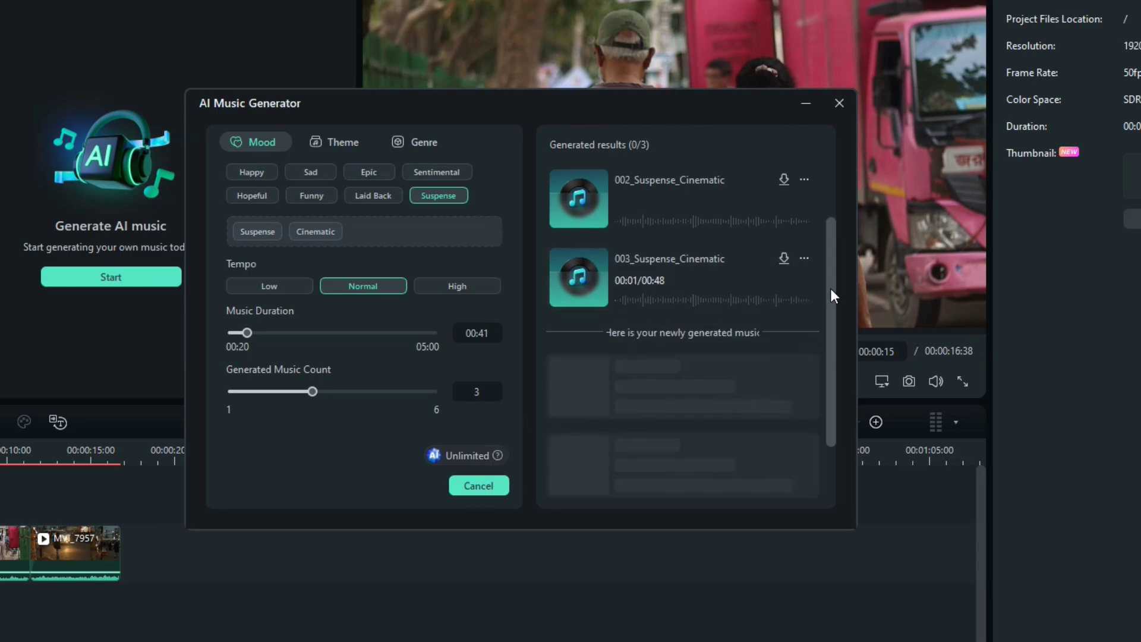
pyautogui.moveTo(830, 290); pyautogui.dragTo(830, 356)
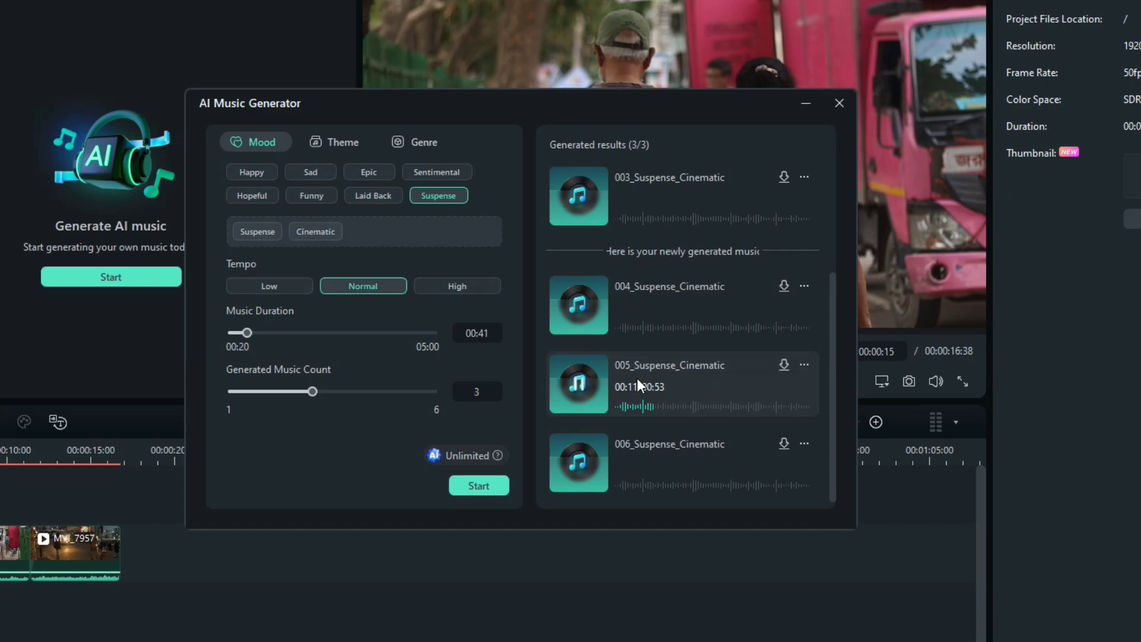
pyautogui.click(687, 405)
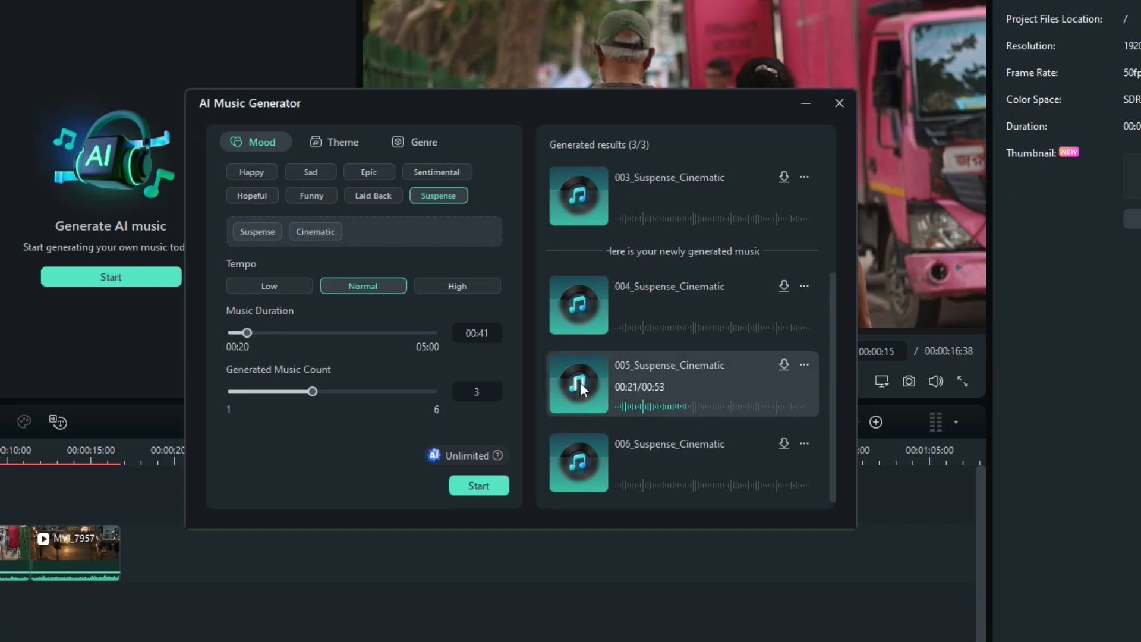
# - Download the 005_Suspense_Cinematic track, add it to the timeline and leave the music generator without clearing its results
pyautogui.click(803, 364)
pyautogui.click(785, 365)
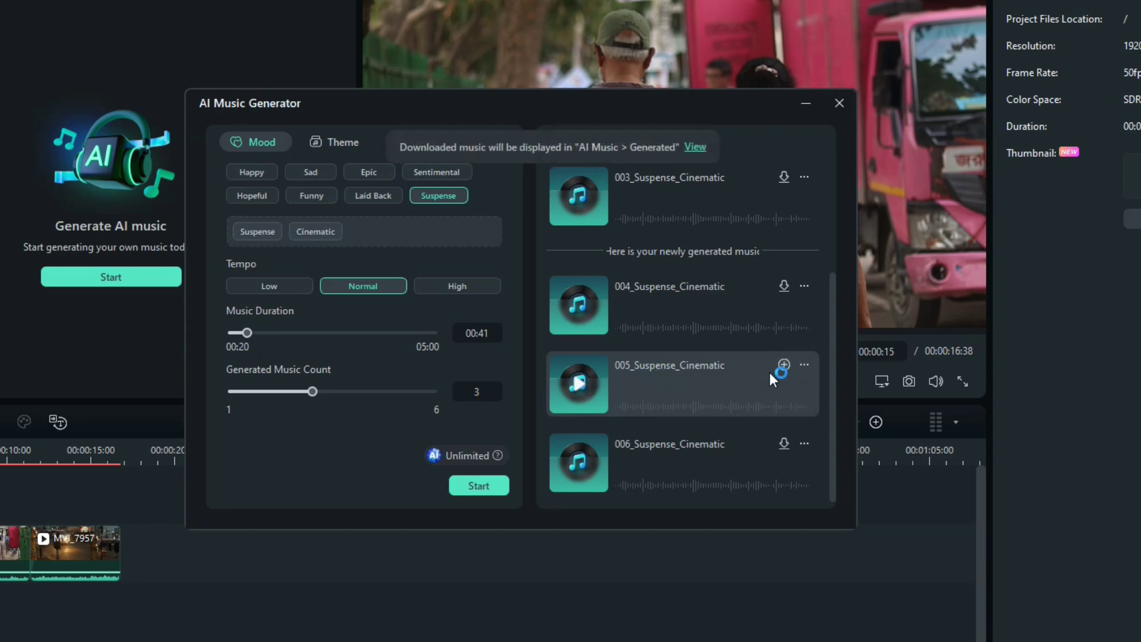
pyautogui.click(780, 366)
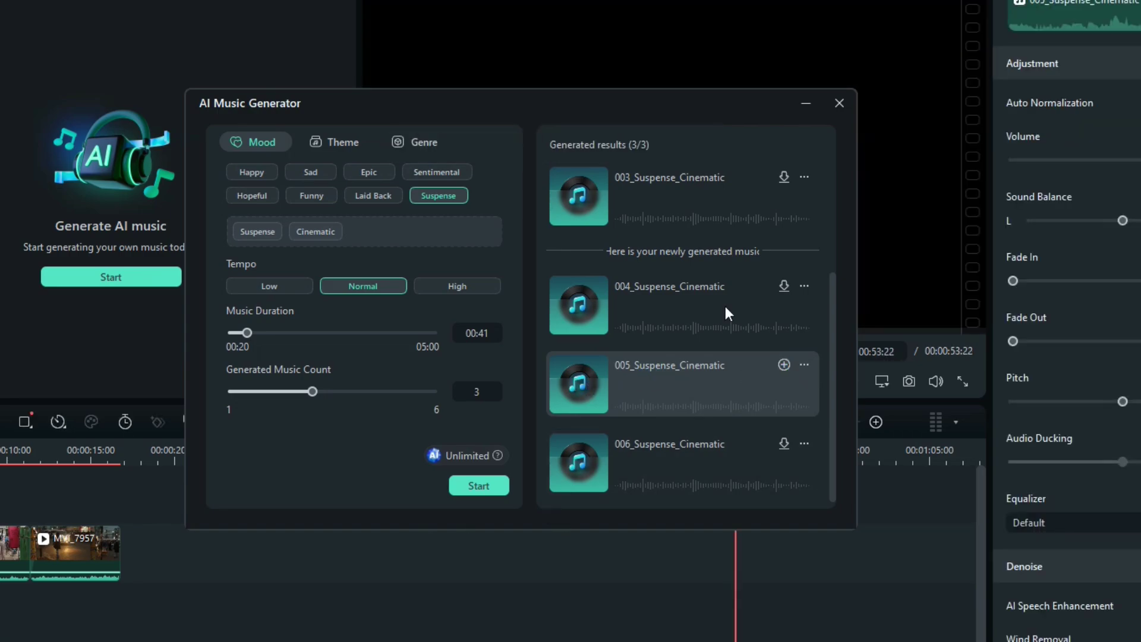
pyautogui.click(838, 105)
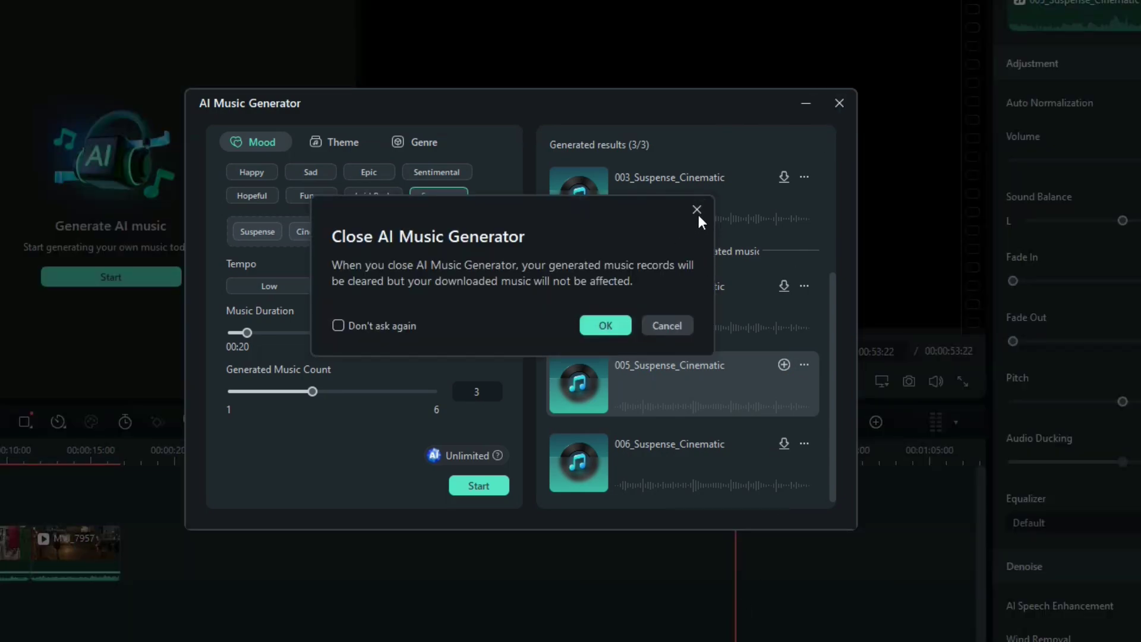
pyautogui.click(696, 210)
pyautogui.click(806, 103)
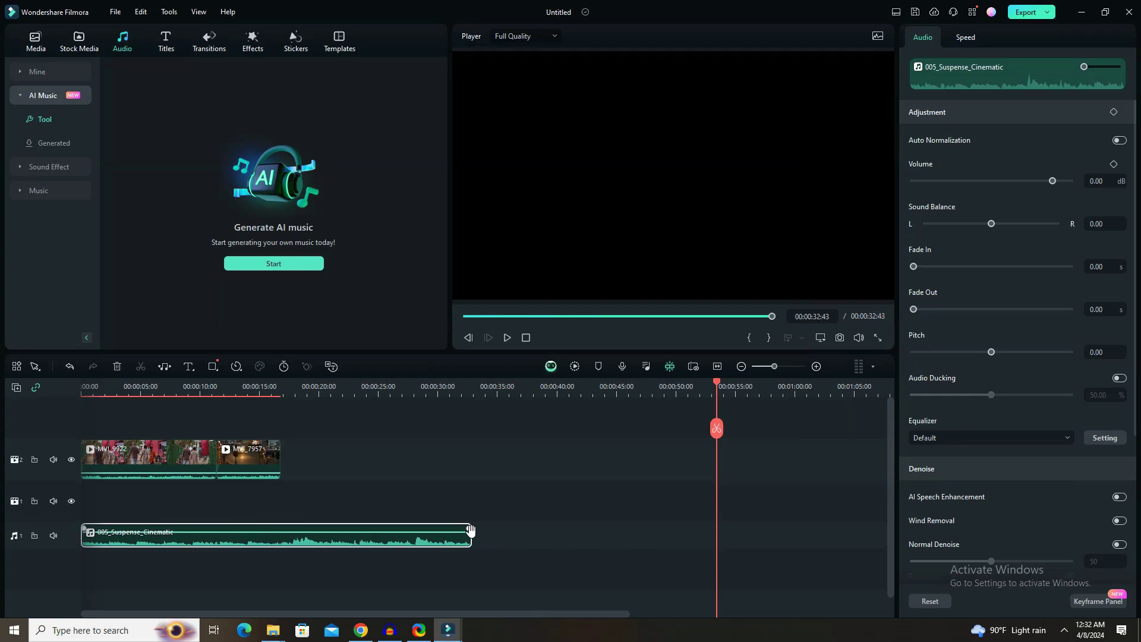
# - Trim the end of the 005_Suspense_Cinematic music clip to line up with the end of the MVI_7957 clip
pyautogui.click(472, 538)
pyautogui.moveTo(470, 538); pyautogui.dragTo(270, 530)
pyautogui.scroll(2, 244, 412)
# - Play the edited sequence from the beginning to review the clips with the background music
pyautogui.moveTo(507, 317); pyautogui.dragTo(410, 328)
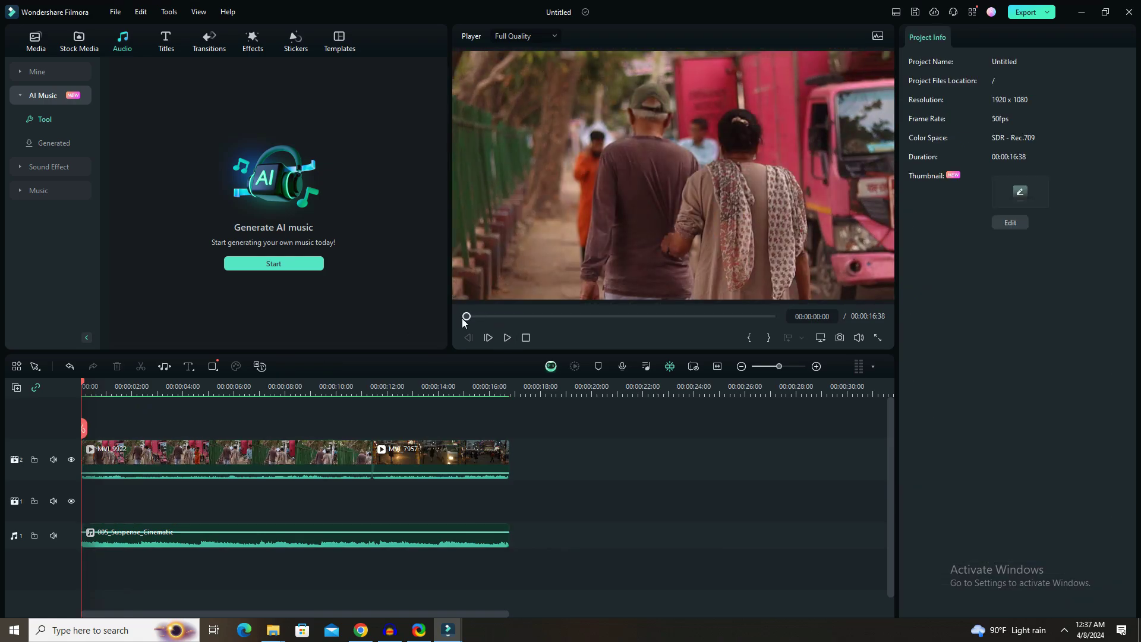
pyautogui.click(508, 340)
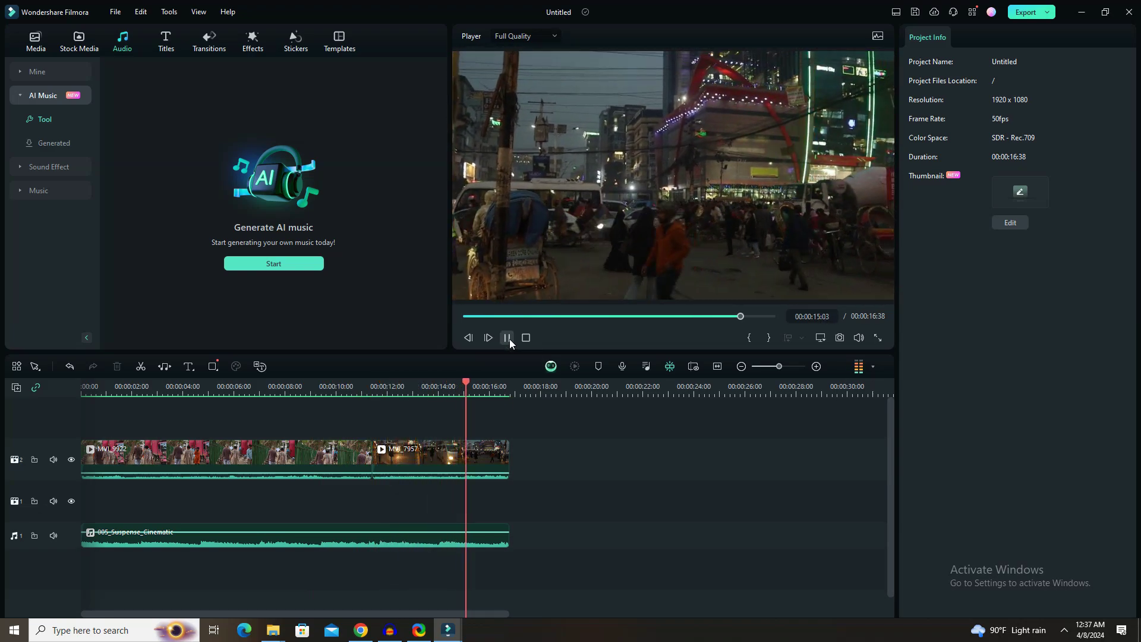
pyautogui.click(507, 338)
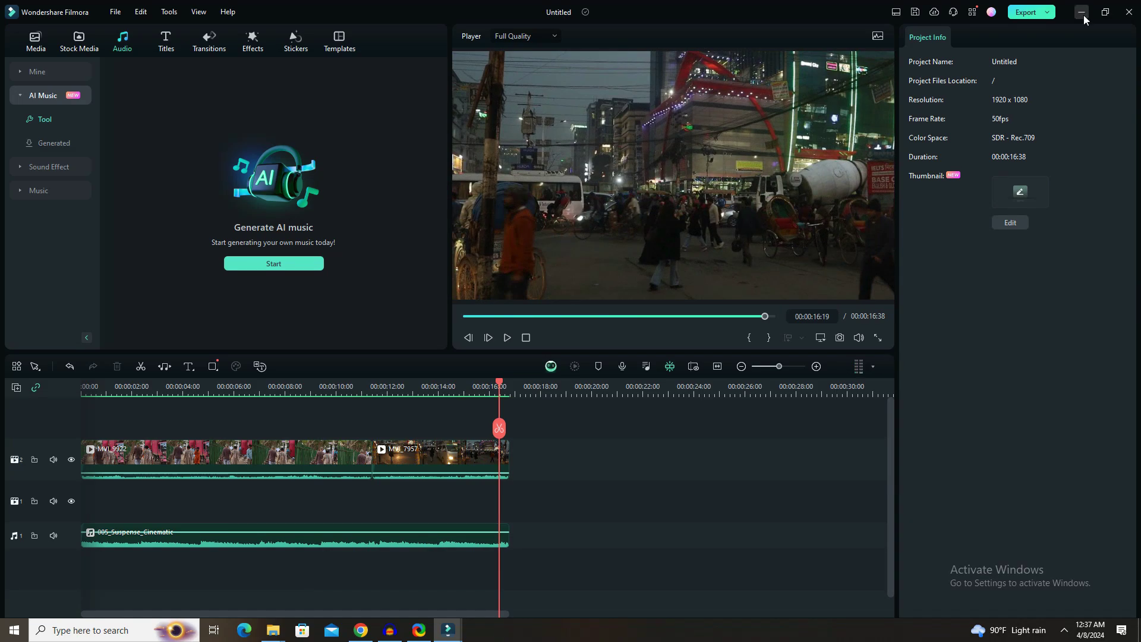
# - Open the export settings for the local MP4 file "my video 02" and set the frame rate to 60 fps
pyautogui.click(1027, 12)
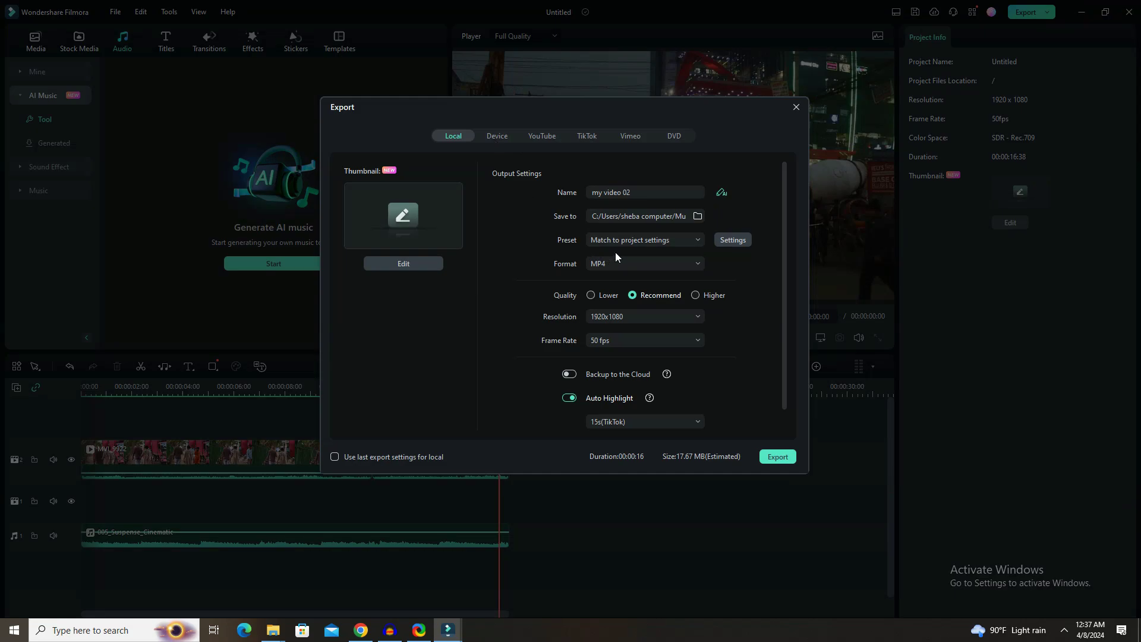
pyautogui.click(615, 341)
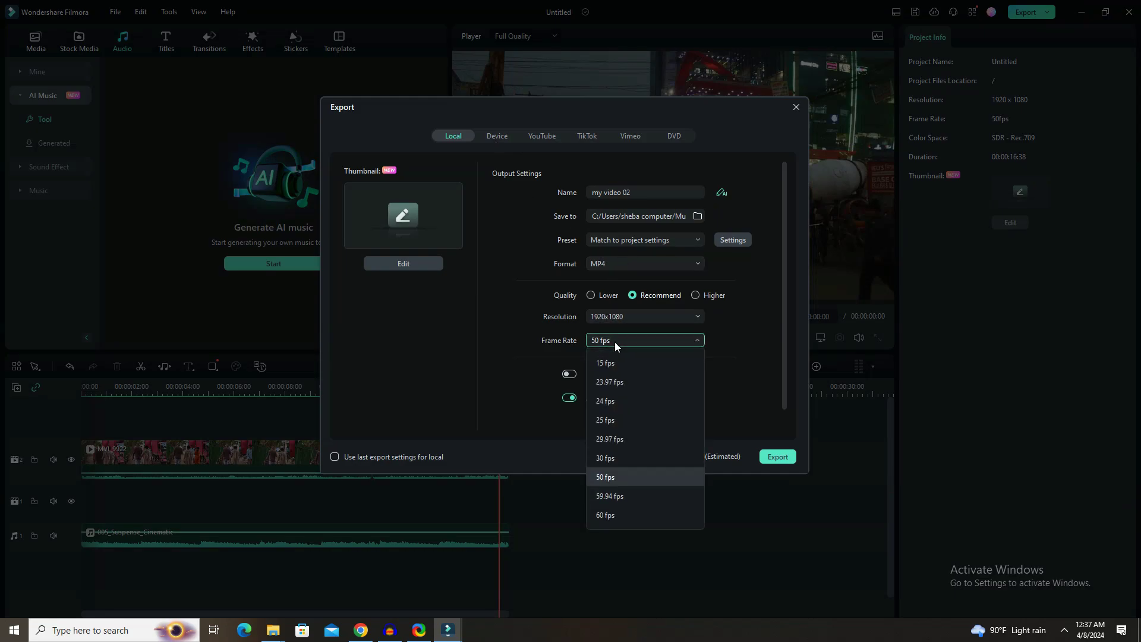
pyautogui.click(611, 516)
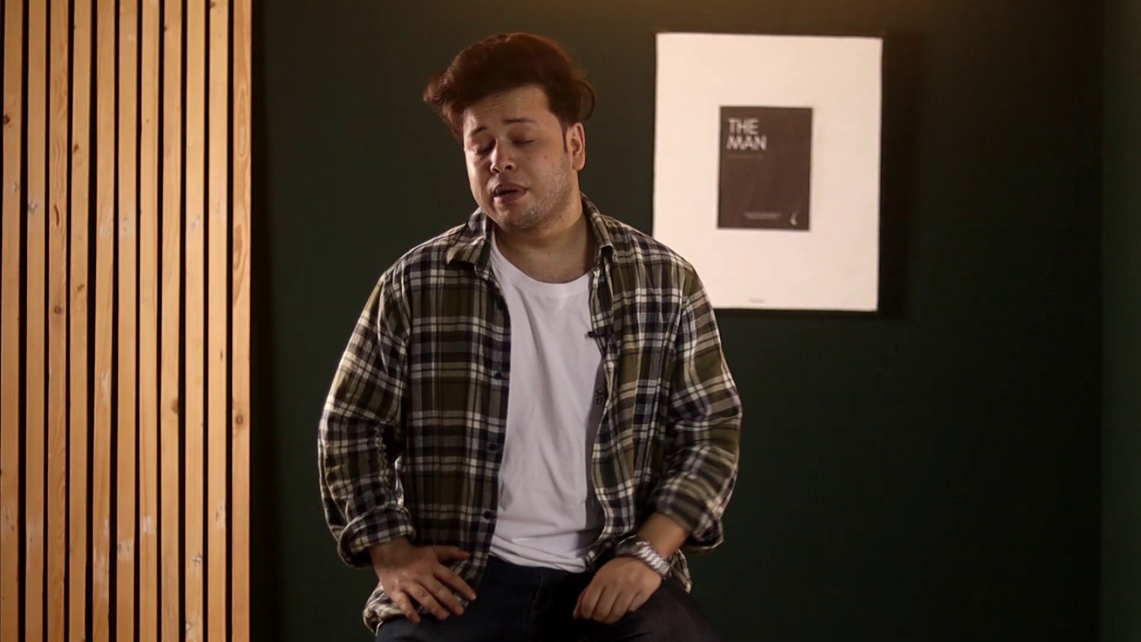